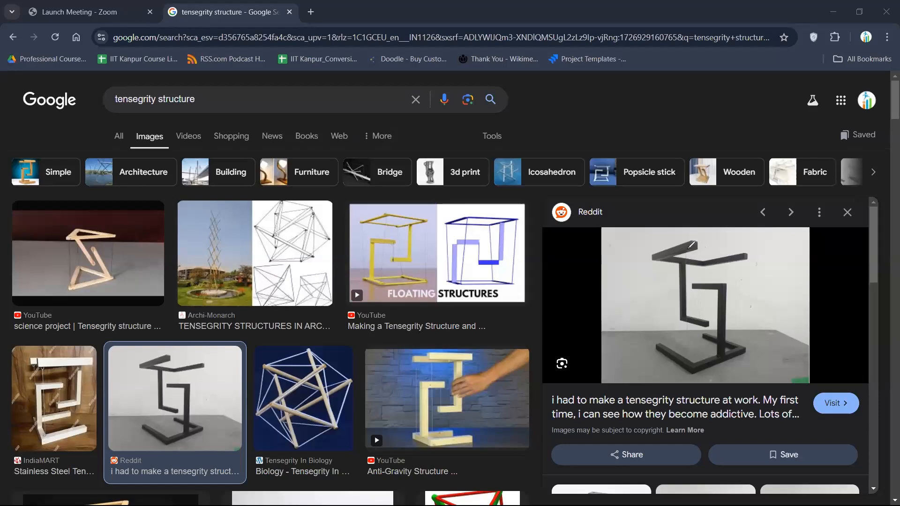
- Mark the two outer cables with red lines and the central cable with a blue line on the enlarged tensegrity photo
{"action": "left_click_drag", "start_coordinate": [688, 247], "coordinate": [690, 365]}
{"action": "left_click_drag", "start_coordinate": [745, 256], "coordinate": [743, 349]}
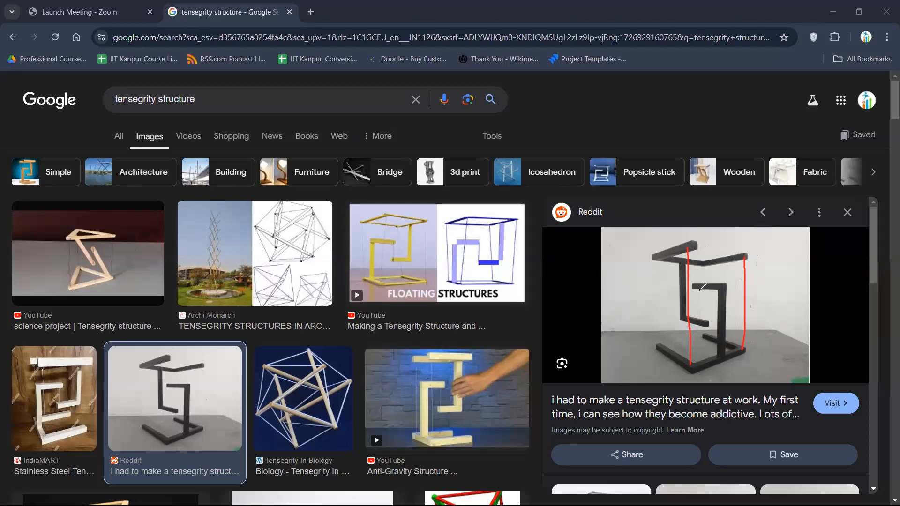
{"action": "left_click_drag", "start_coordinate": [699, 285], "coordinate": [707, 322]}
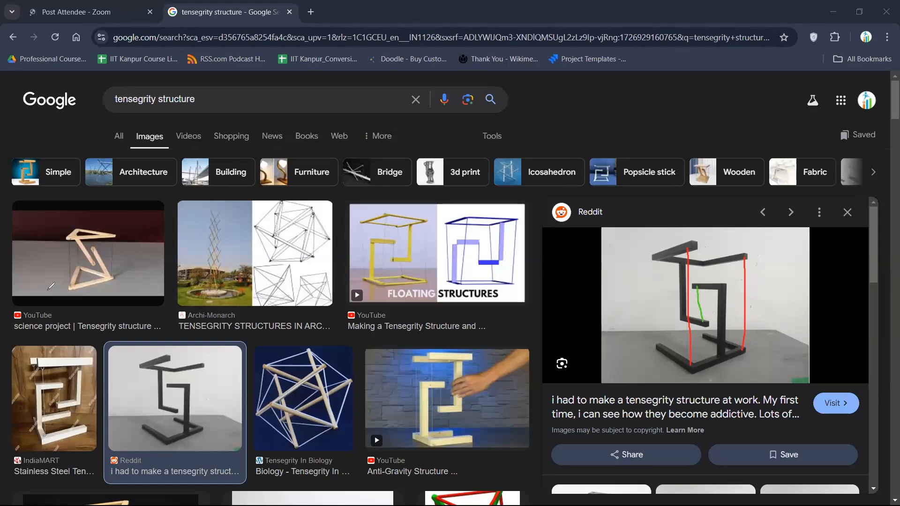
{"action": "key", "text": "ctrl+z"}
{"action": "left_click_drag", "start_coordinate": [700, 287], "coordinate": [699, 322]}
- Annotate the marked cables with black direction arrows and clear all the annotations from the photo
{"action": "mouse_move", "coordinate": [681, 330]}
{"action": "left_mouse_down"}
{"action": "mouse_move", "coordinate": [692, 343]}
{"action": "mouse_move", "coordinate": [702, 333]}
{"action": "mouse_move", "coordinate": [698, 347]}
{"action": "left_mouse_up"}
{"action": "mouse_move", "coordinate": [738, 267]}
{"action": "left_mouse_down"}
{"action": "mouse_move", "coordinate": [755, 268]}
{"action": "mouse_move", "coordinate": [756, 280]}
{"action": "left_mouse_up"}
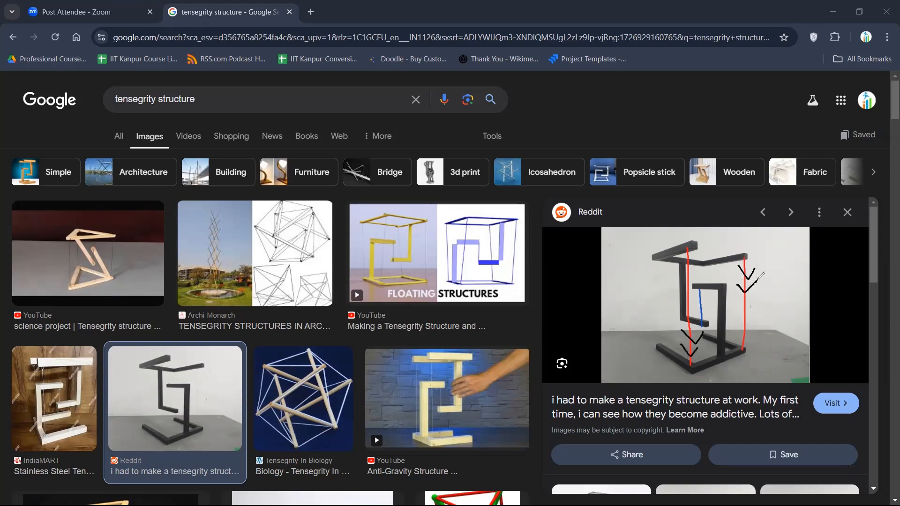
{"action": "mouse_move", "coordinate": [696, 303]}
{"action": "left_mouse_down"}
{"action": "mouse_move", "coordinate": [706, 302]}
{"action": "mouse_move", "coordinate": [706, 314]}
{"action": "left_mouse_up"}
{"action": "key", "text": "Escape"}
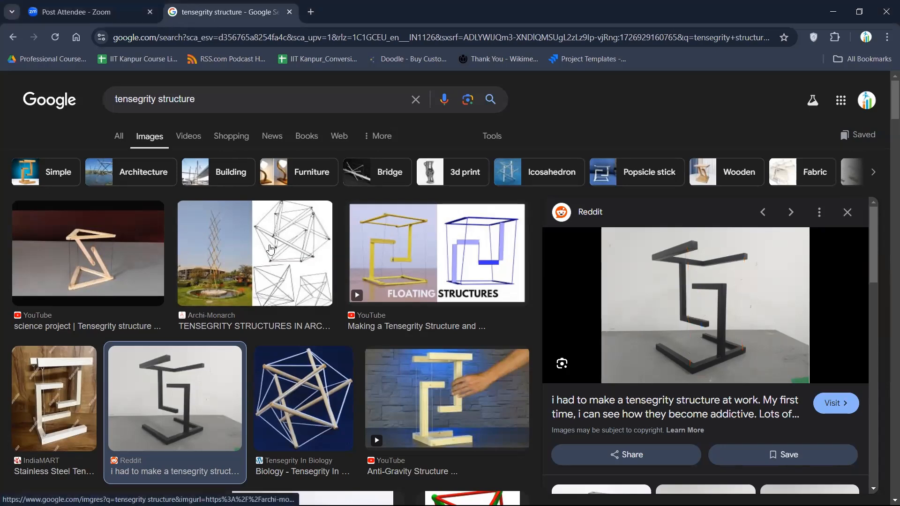
- Browse the tensegrity structure image results and open the preview of the wooden GrabCAD model
{"action": "left_click", "coordinate": [270, 249]}
{"action": "scroll", "coordinate": [657, 281], "scroll_direction": "down", "scroll_amount": 2}
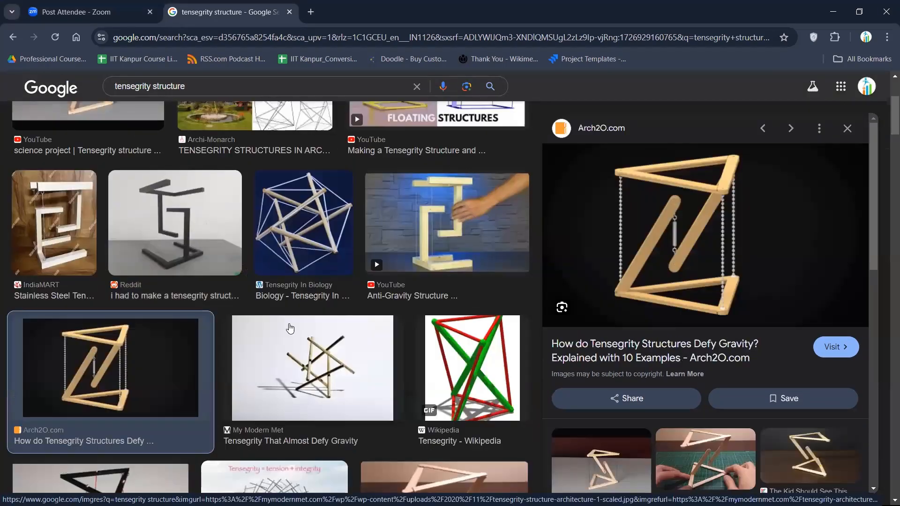
{"action": "scroll", "coordinate": [290, 328], "scroll_direction": "down", "scroll_amount": 3}
{"action": "scroll", "coordinate": [290, 329], "scroll_direction": "down", "scroll_amount": 1}
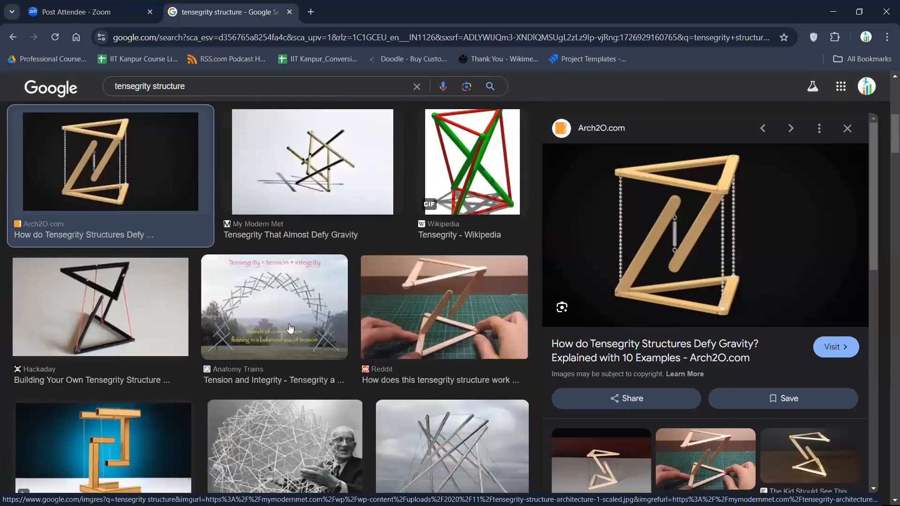
{"action": "scroll", "coordinate": [290, 329], "scroll_direction": "down", "scroll_amount": 5}
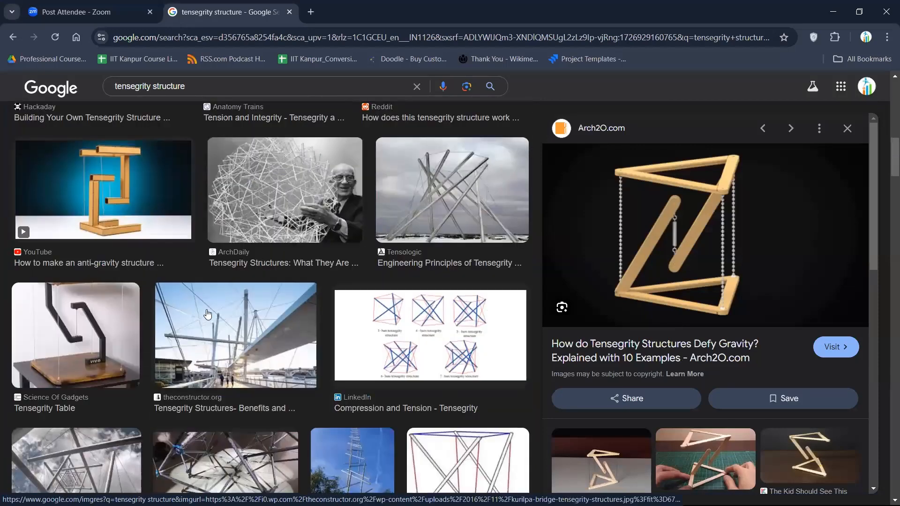
{"action": "scroll", "coordinate": [207, 314], "scroll_direction": "down", "scroll_amount": 6}
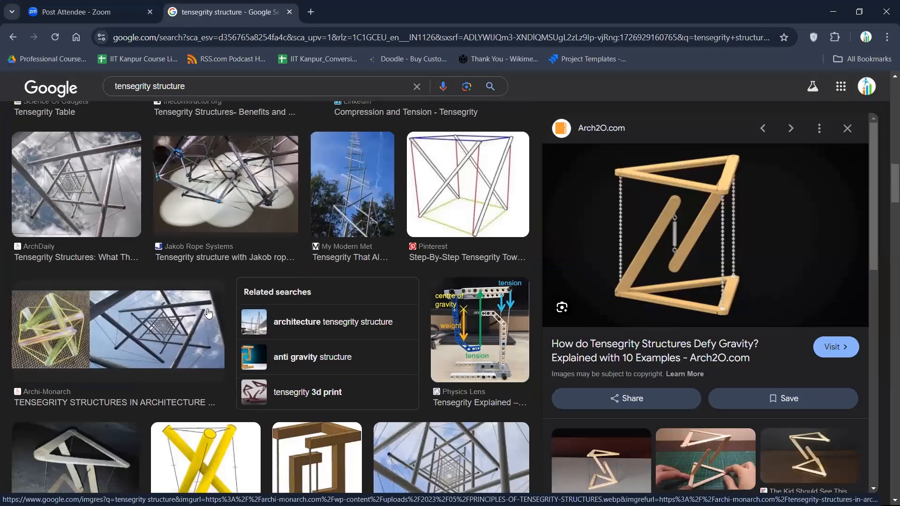
{"action": "scroll", "coordinate": [209, 313], "scroll_direction": "down", "scroll_amount": 3}
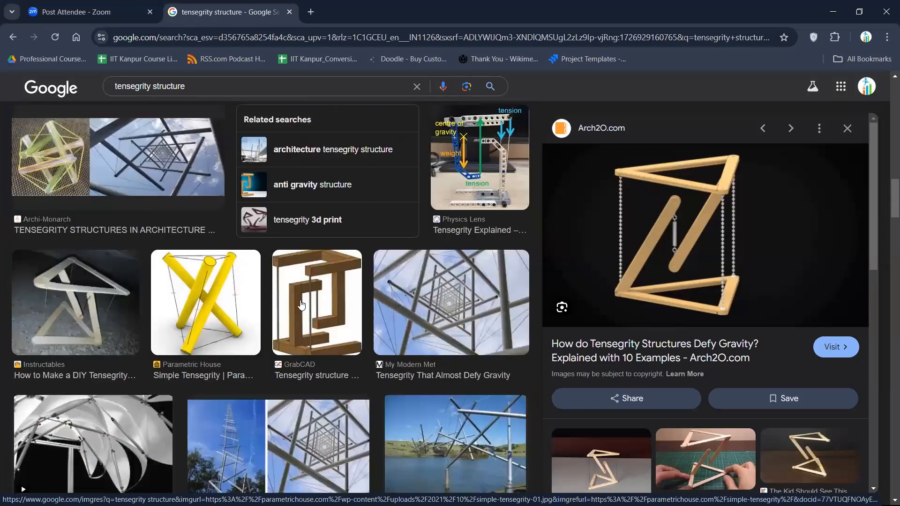
{"action": "left_click", "coordinate": [309, 300]}
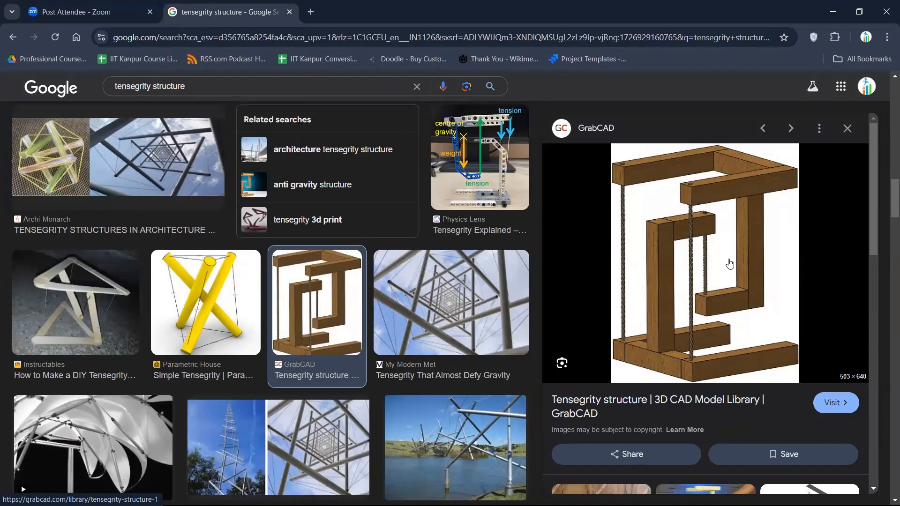
- Switch to SOLIDWORKS, roll the Body 1 part back to just after Boss-Extrude1, and inspect Sketch1 in the top view
{"action": "left_click", "coordinate": [832, 11]}
{"action": "middle_click_drag", "start_coordinate": [423, 264], "coordinate": [454, 267]}
{"action": "left_click_drag", "start_coordinate": [81, 292], "coordinate": [78, 234]}
{"action": "left_click", "coordinate": [6, 229]}
{"action": "left_click", "coordinate": [47, 240]}
{"action": "mouse_move", "coordinate": [284, 242]}
{"action": "middle_mouse_down"}
{"action": "mouse_move", "coordinate": [337, 279]}
{"action": "mouse_move", "coordinate": [322, 328]}
{"action": "middle_mouse_up"}
{"action": "key", "text": "space"}
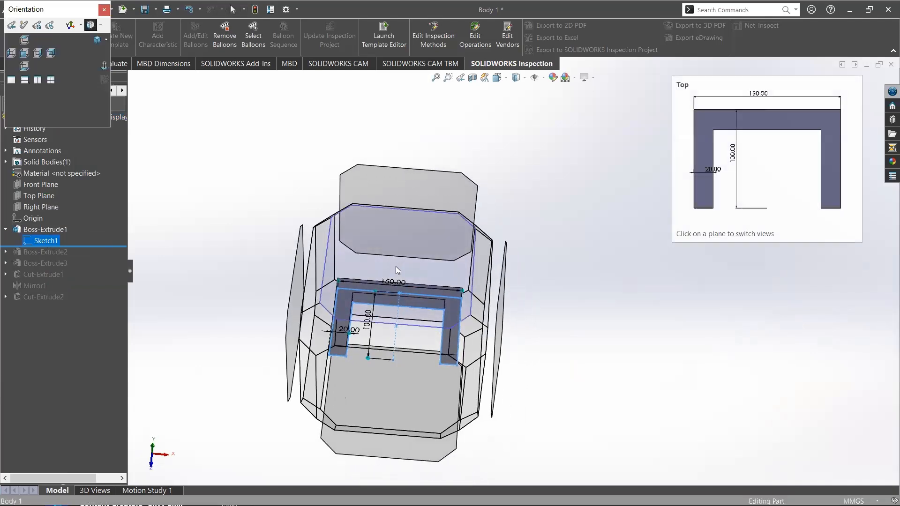
{"action": "left_click", "coordinate": [395, 266]}
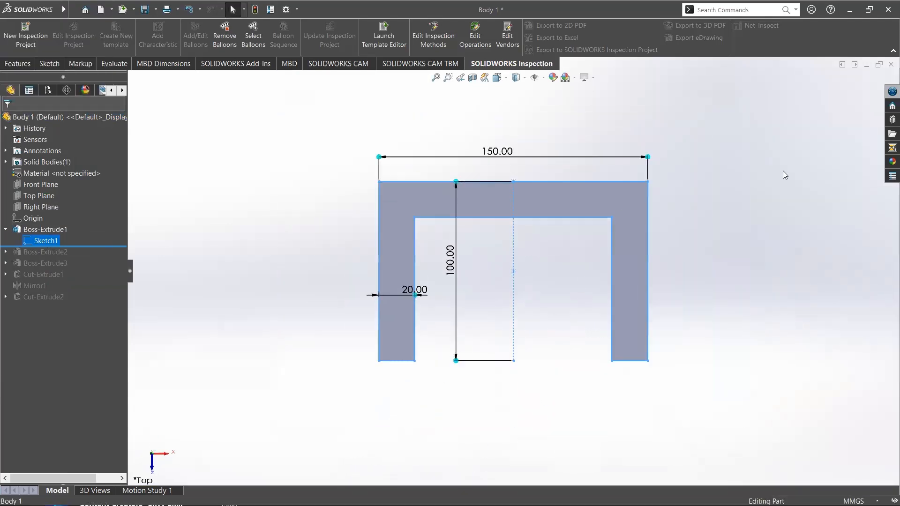
{"action": "left_click", "coordinate": [36, 240]}
- Roll the part forward feature by feature from Boss-Extrude2 through Cut-Extrude2, examining what each one adds
{"action": "mouse_move", "coordinate": [301, 236]}
{"action": "middle_mouse_down"}
{"action": "mouse_move", "coordinate": [291, 176]}
{"action": "mouse_move", "coordinate": [267, 141]}
{"action": "mouse_move", "coordinate": [253, 138]}
{"action": "middle_mouse_up"}
{"action": "left_click_drag", "start_coordinate": [80, 246], "coordinate": [78, 257]}
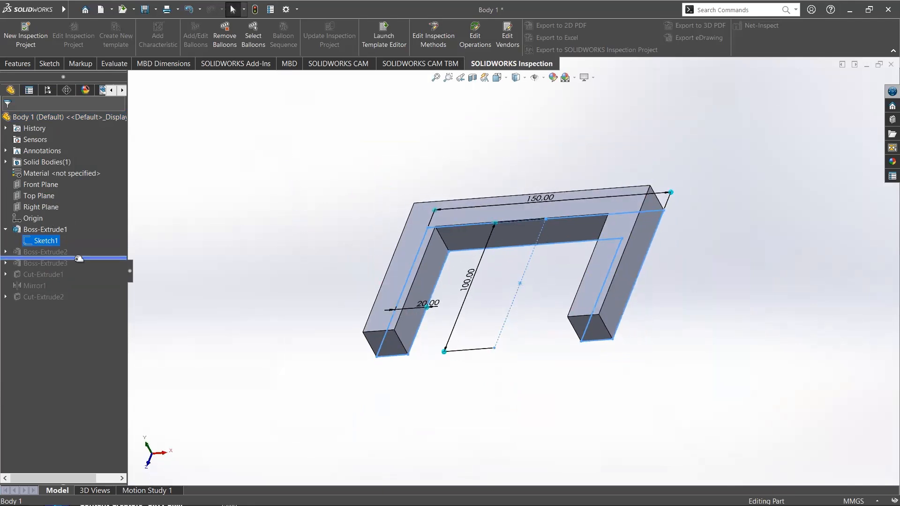
{"action": "scroll", "coordinate": [370, 220], "scroll_direction": "up", "scroll_amount": 4}
{"action": "middle_click_drag", "start_coordinate": [372, 220], "coordinate": [347, 167]}
{"action": "left_click_drag", "start_coordinate": [89, 257], "coordinate": [90, 279]}
{"action": "scroll", "coordinate": [502, 225], "scroll_direction": "down", "scroll_amount": 2}
{"action": "middle_click_drag", "start_coordinate": [500, 234], "coordinate": [527, 248]}
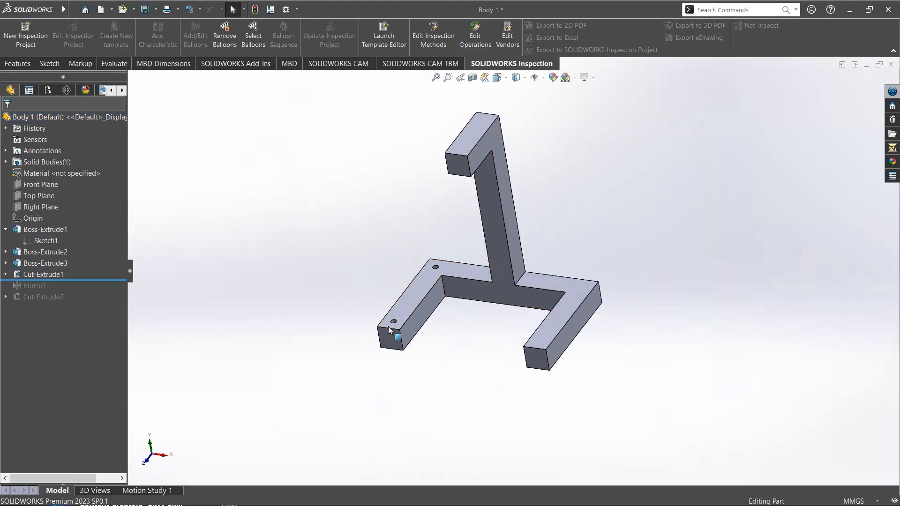
{"action": "left_click_drag", "start_coordinate": [72, 281], "coordinate": [73, 290]}
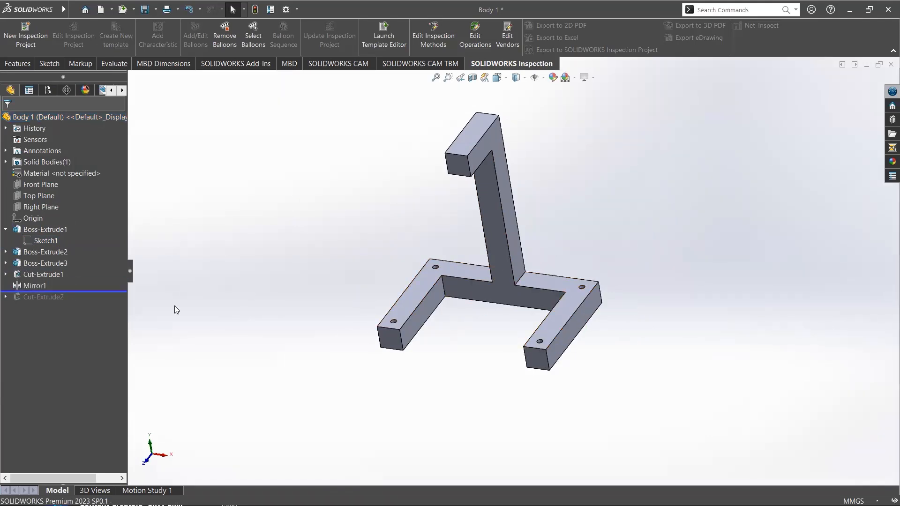
{"action": "left_click_drag", "start_coordinate": [73, 293], "coordinate": [73, 302]}
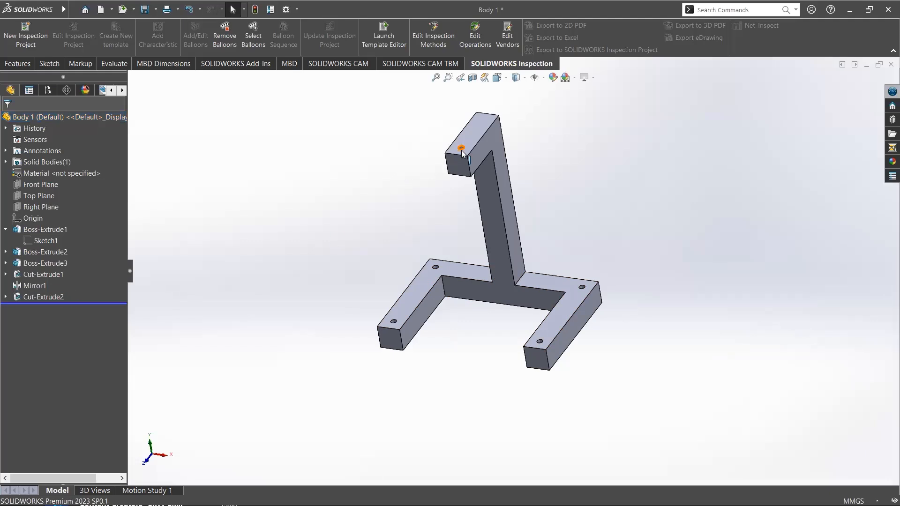
{"action": "middle_click_drag", "start_coordinate": [424, 241], "coordinate": [410, 213]}
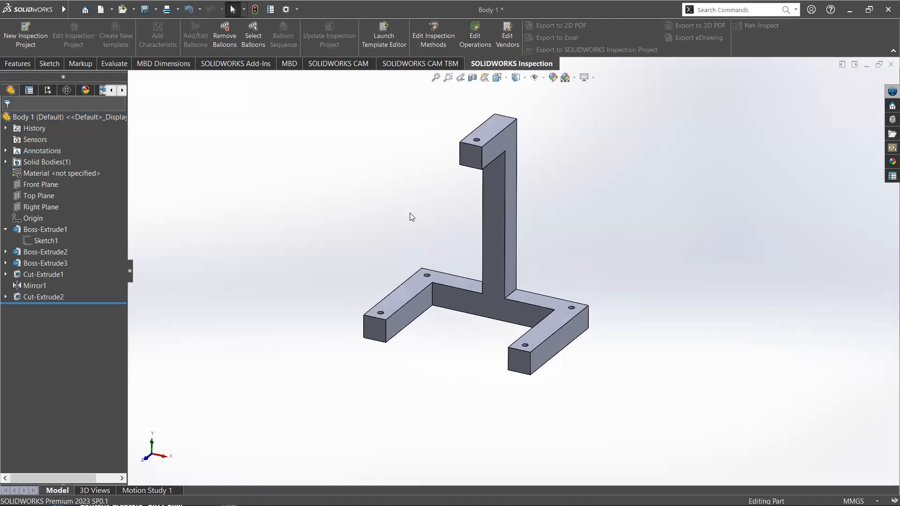
- Switch to the Tensegrity assembly and highlight the two Body 1-1 components in turn to examine their arrangement
{"action": "key", "text": "ctrl+Tab"}
{"action": "scroll", "coordinate": [521, 264], "scroll_direction": "up", "scroll_amount": 3}
{"action": "middle_click_drag", "start_coordinate": [520, 262], "coordinate": [534, 246]}
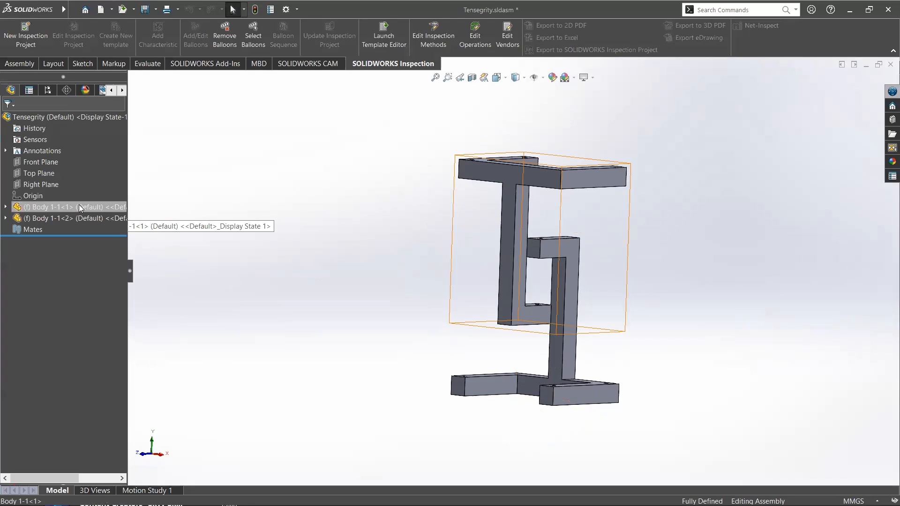
{"action": "left_click", "coordinate": [79, 206]}
{"action": "left_click", "coordinate": [71, 219]}
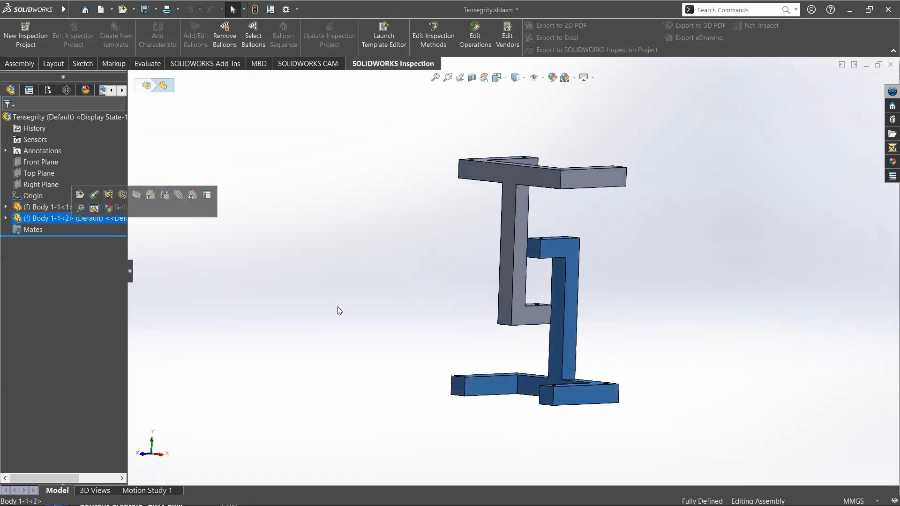
{"action": "middle_click_drag", "start_coordinate": [446, 285], "coordinate": [473, 274]}
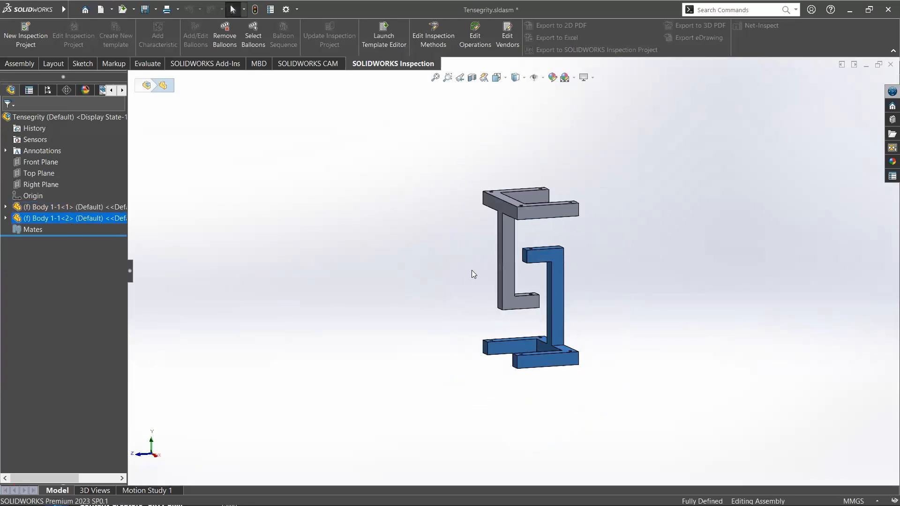
{"action": "left_click", "coordinate": [603, 286]}
- Check the alignment of the cable holes in the top view, comparing the central hole faces of both bodies
{"action": "middle_click_drag", "start_coordinate": [580, 307], "coordinate": [513, 300]}
{"action": "key", "text": "space"}
{"action": "left_click", "coordinate": [411, 276]}
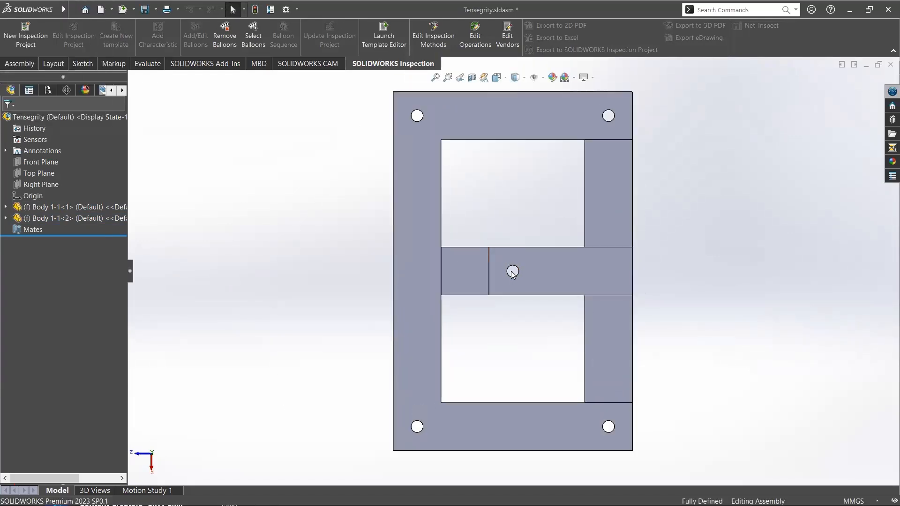
{"action": "mouse_move", "coordinate": [514, 299]}
{"action": "middle_mouse_down"}
{"action": "mouse_move", "coordinate": [505, 295]}
{"action": "mouse_move", "coordinate": [515, 287]}
{"action": "middle_mouse_up"}
{"action": "left_click", "coordinate": [512, 287]}
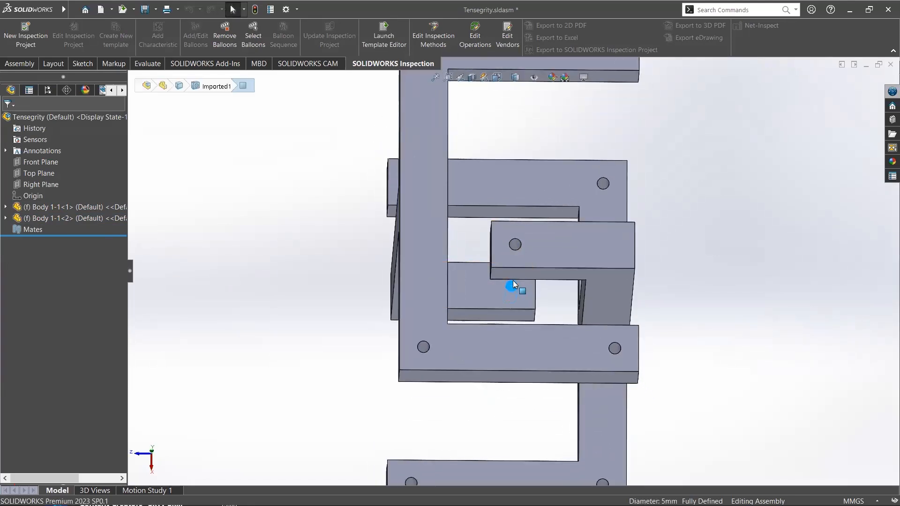
{"action": "left_click", "coordinate": [515, 245]}
{"action": "middle_click_drag", "start_coordinate": [515, 246], "coordinate": [559, 374]}
{"action": "key", "text": "space"}
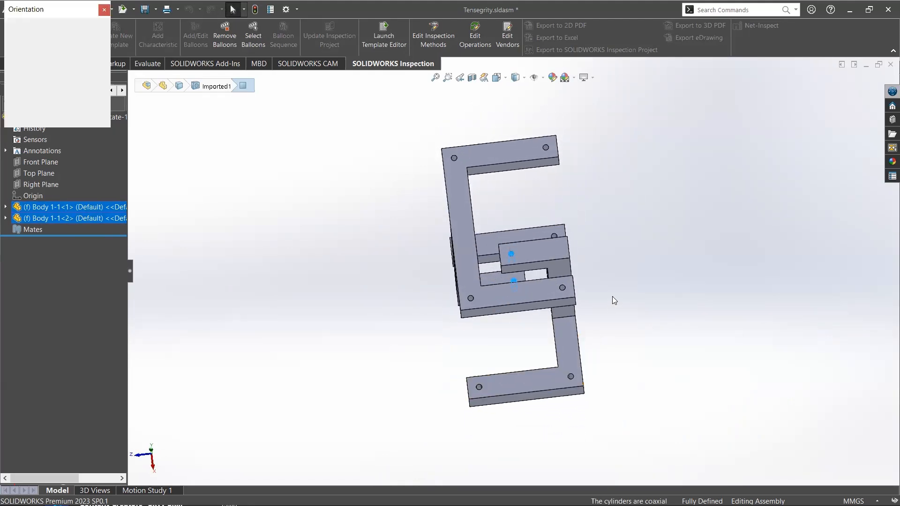
{"action": "left_click", "coordinate": [422, 278]}
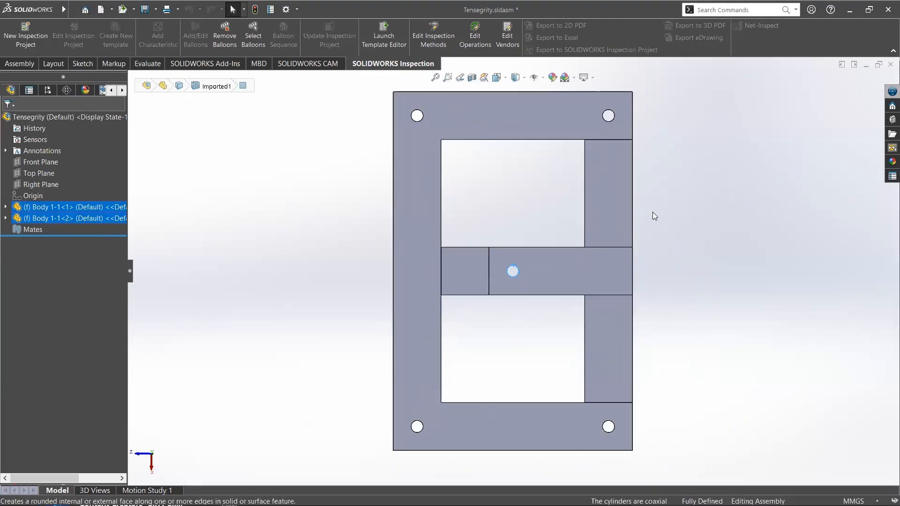
{"action": "left_click", "coordinate": [654, 214]}
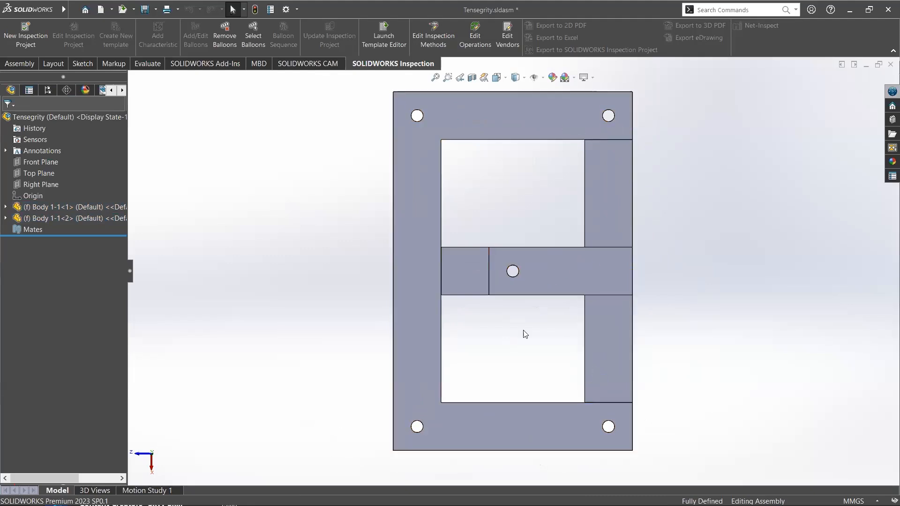
- Close the Tensegrity assembly without saving the modified documents
{"action": "scroll", "coordinate": [525, 328], "scroll_direction": "up", "scroll_amount": 4}
{"action": "middle_click_drag", "start_coordinate": [516, 323], "coordinate": [577, 172]}
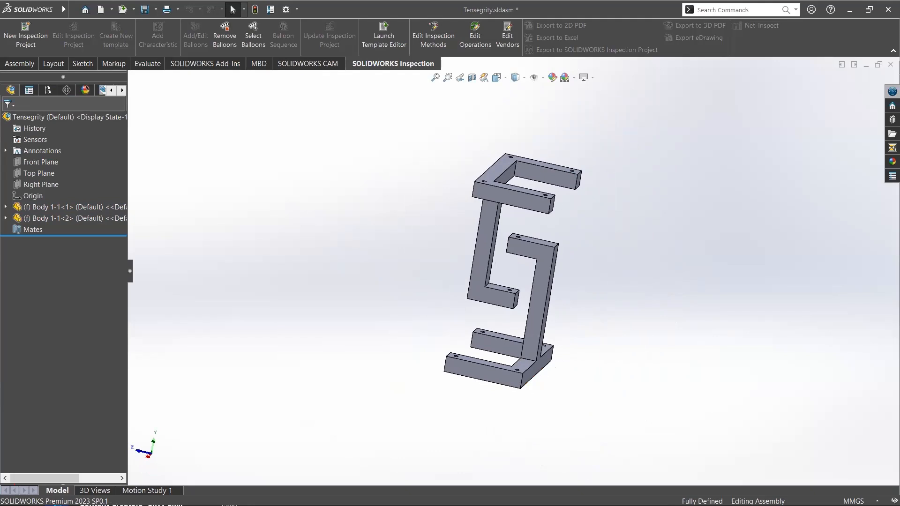
{"action": "left_click", "coordinate": [890, 65]}
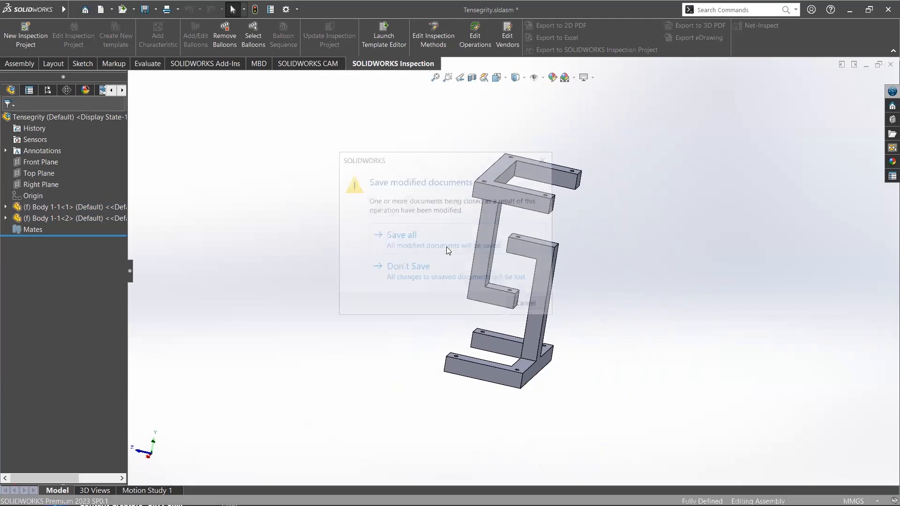
{"action": "left_click", "coordinate": [419, 280]}
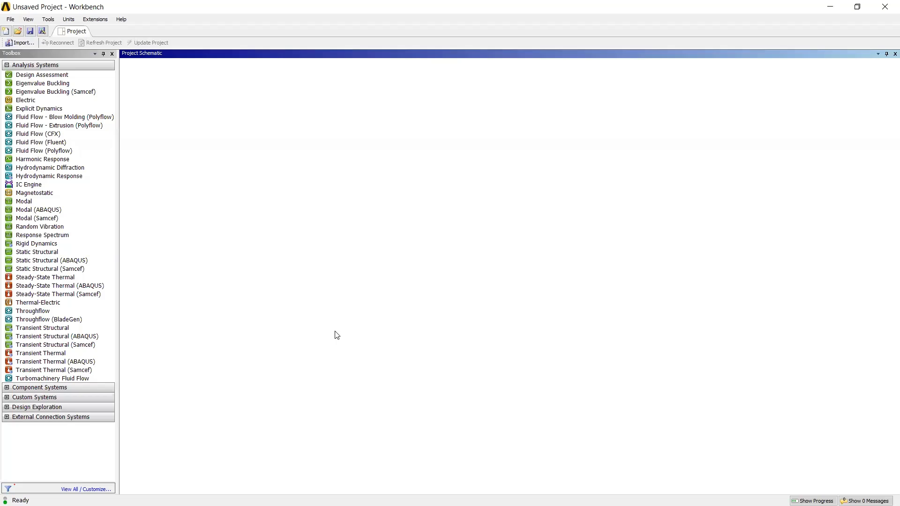
- Create a standalone Static Structural system in the Ansys Workbench project schematic and select its Engineering Data cell
{"action": "left_click", "coordinate": [72, 253]}
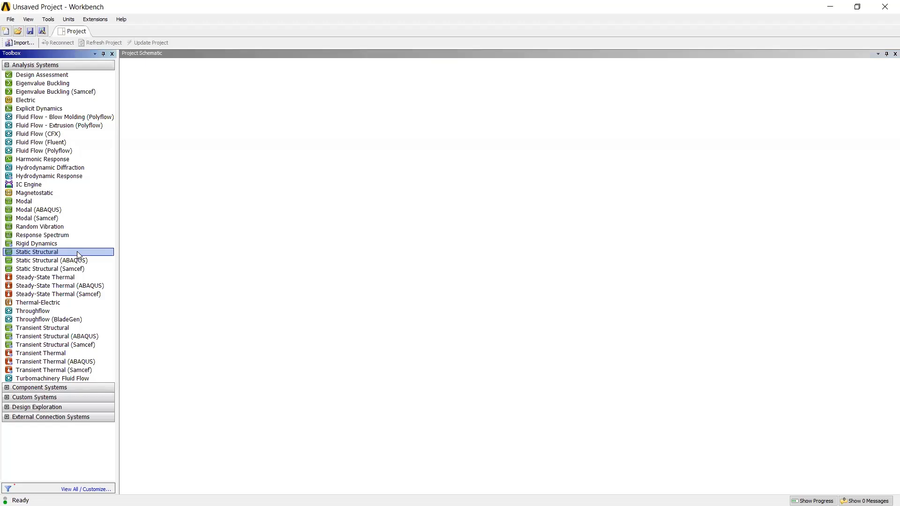
{"action": "left_click_drag", "start_coordinate": [77, 255], "coordinate": [176, 100]}
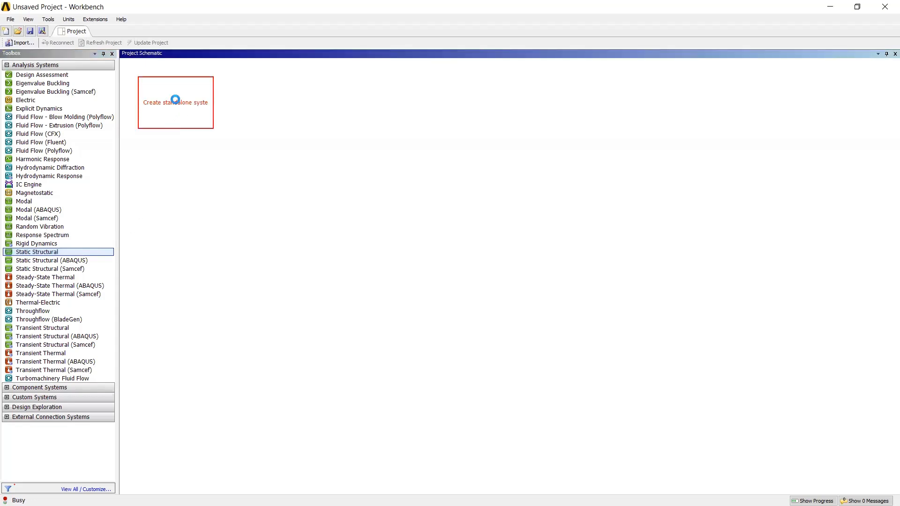
{"action": "left_click", "coordinate": [251, 113]}
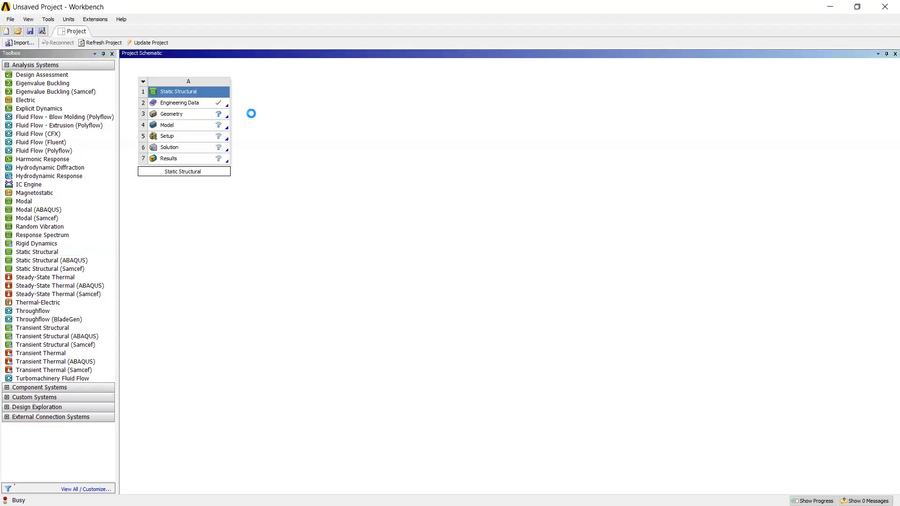
{"action": "left_click", "coordinate": [206, 106]}
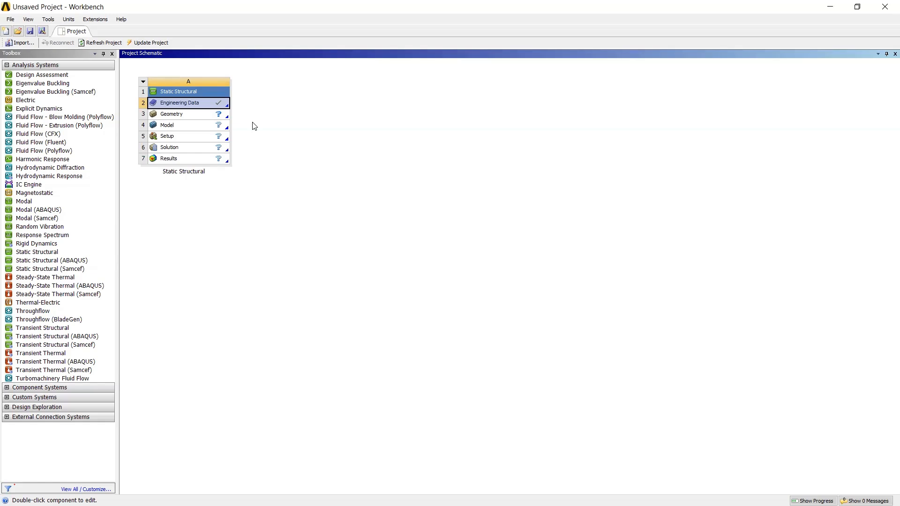
- Import Tensegrity.x_t as the geometry of the Static Structural system
{"action": "left_click", "coordinate": [198, 116]}
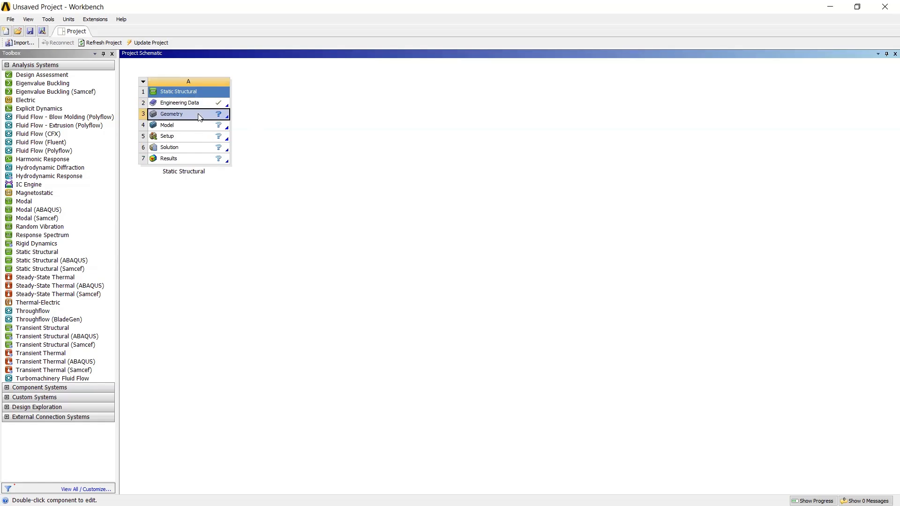
{"action": "right_click", "coordinate": [199, 116]}
{"action": "mouse_move", "coordinate": [280, 145]}
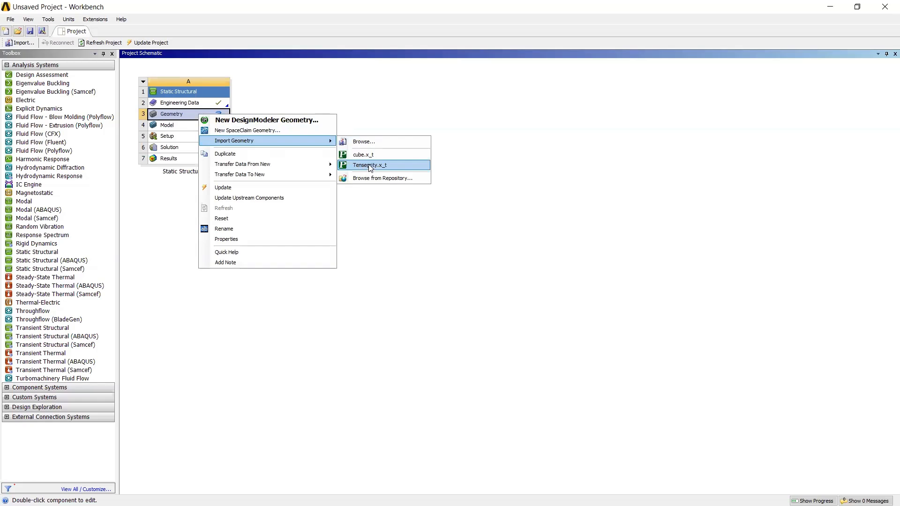
{"action": "left_click", "coordinate": [370, 165]}
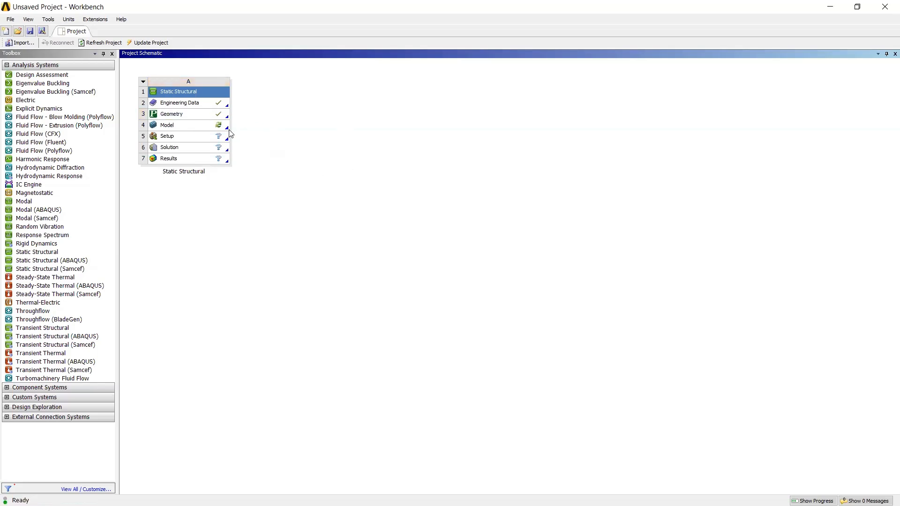
- Open the Static Structural system's Setup in Mechanical and inspect the two imported bodies under Geometry
{"action": "left_click", "coordinate": [199, 139]}
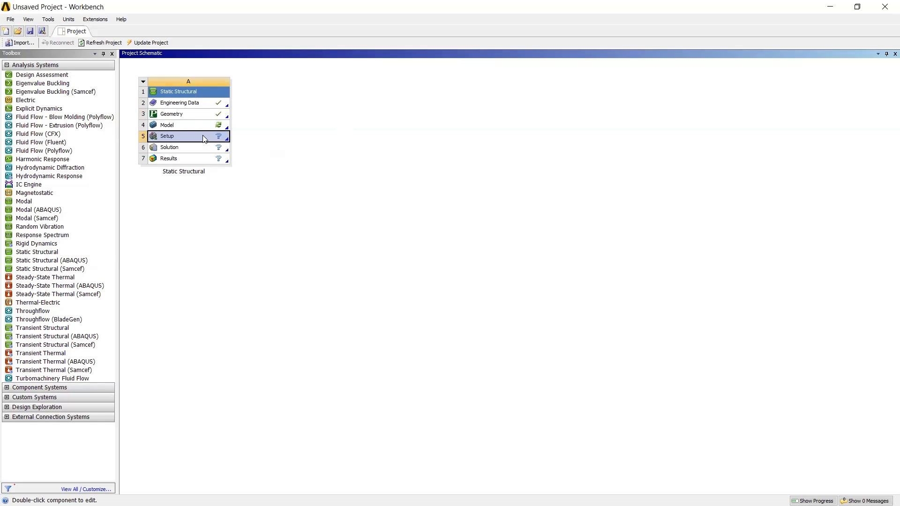
{"action": "double_click", "coordinate": [203, 138]}
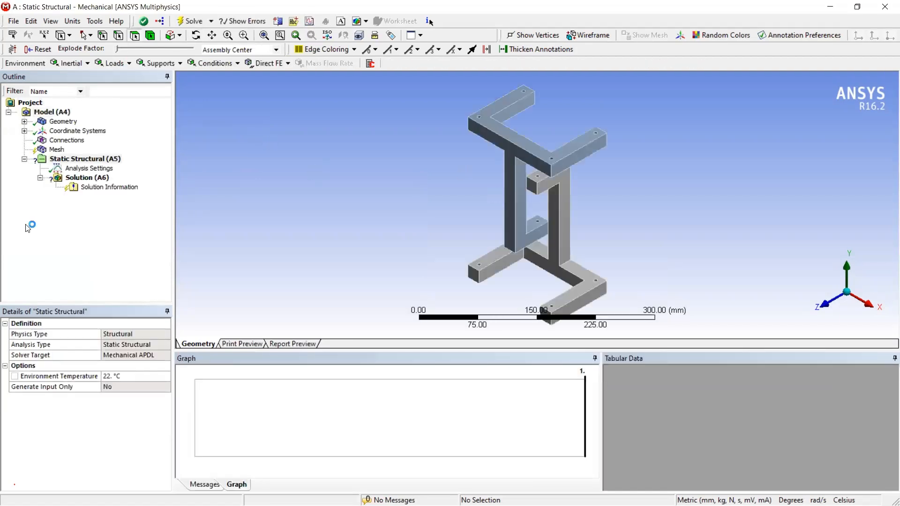
{"action": "left_click", "coordinate": [24, 122]}
{"action": "left_click", "coordinate": [72, 133]}
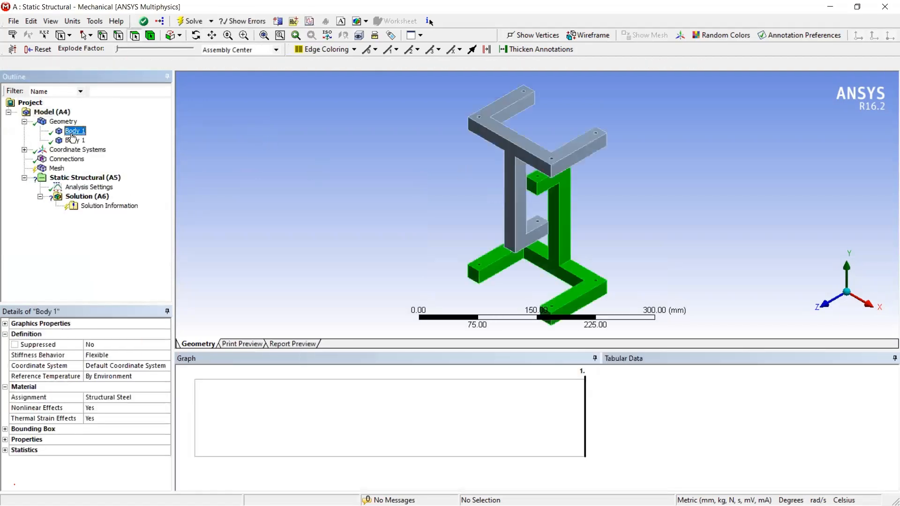
{"action": "left_click", "coordinate": [73, 141]}
{"action": "left_click", "coordinate": [73, 131]}
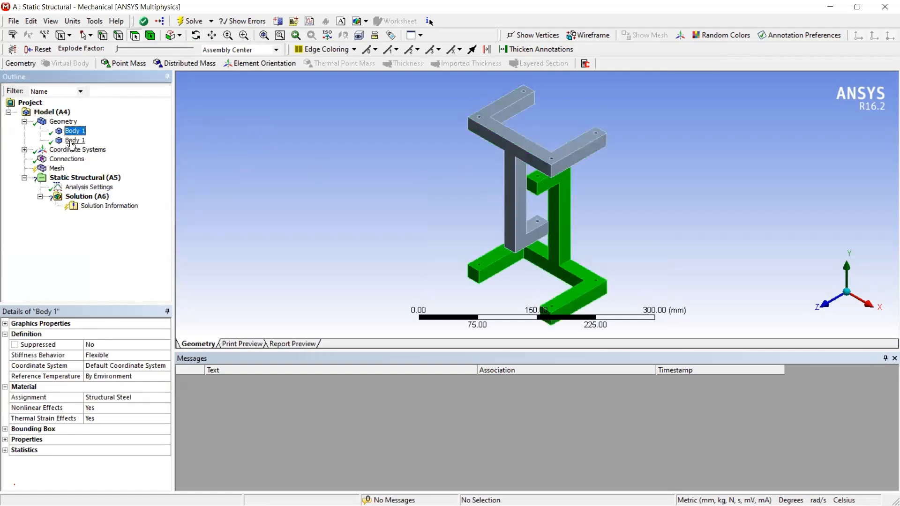
{"action": "left_click", "coordinate": [73, 141]}
{"action": "left_click", "coordinate": [24, 122]}
- Enlarge the graphics area by shrinking the Messages pane, and examine the structure from the side
{"action": "mouse_move", "coordinate": [478, 203]}
{"action": "middle_mouse_down"}
{"action": "mouse_move", "coordinate": [474, 191]}
{"action": "mouse_move", "coordinate": [325, 183]}
{"action": "mouse_move", "coordinate": [486, 181]}
{"action": "mouse_move", "coordinate": [539, 167]}
{"action": "mouse_move", "coordinate": [519, 190]}
{"action": "mouse_move", "coordinate": [489, 193]}
{"action": "middle_mouse_up"}
{"action": "middle_click_drag", "start_coordinate": [539, 215], "coordinate": [368, 206], "text": "ctrl"}
{"action": "scroll", "coordinate": [368, 206], "scroll_direction": "up", "scroll_amount": 3}
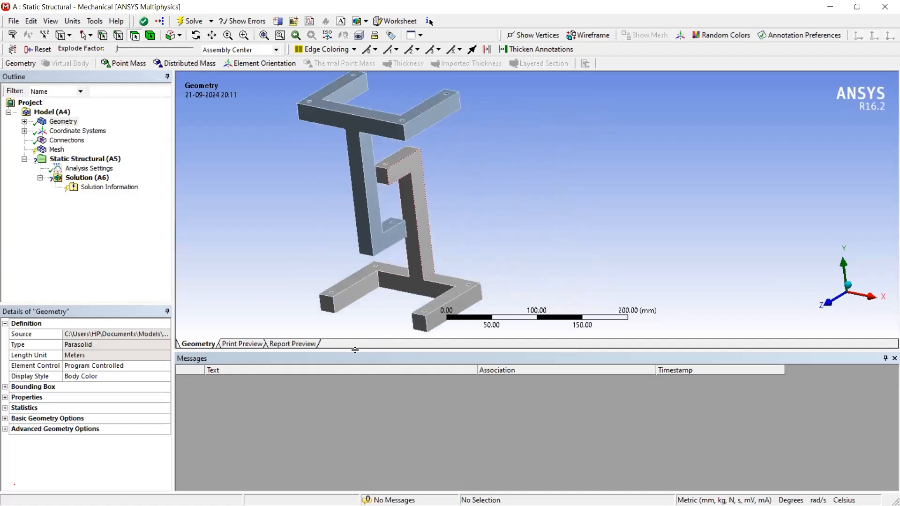
{"action": "left_click_drag", "start_coordinate": [355, 350], "coordinate": [354, 415]}
{"action": "middle_click_drag", "start_coordinate": [394, 217], "coordinate": [368, 214], "text": "ctrl"}
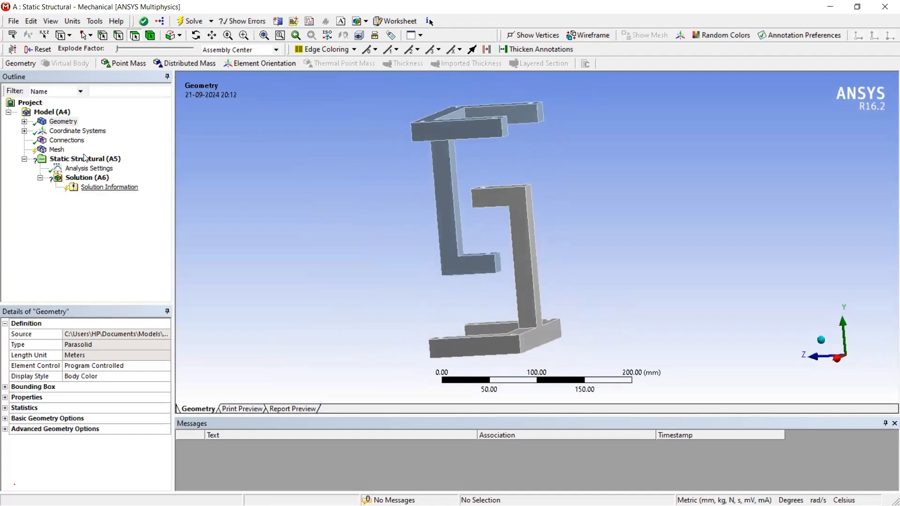
- Insert a body-to-body spring under Connections and review its definition and scope settings
{"action": "left_click", "coordinate": [66, 141]}
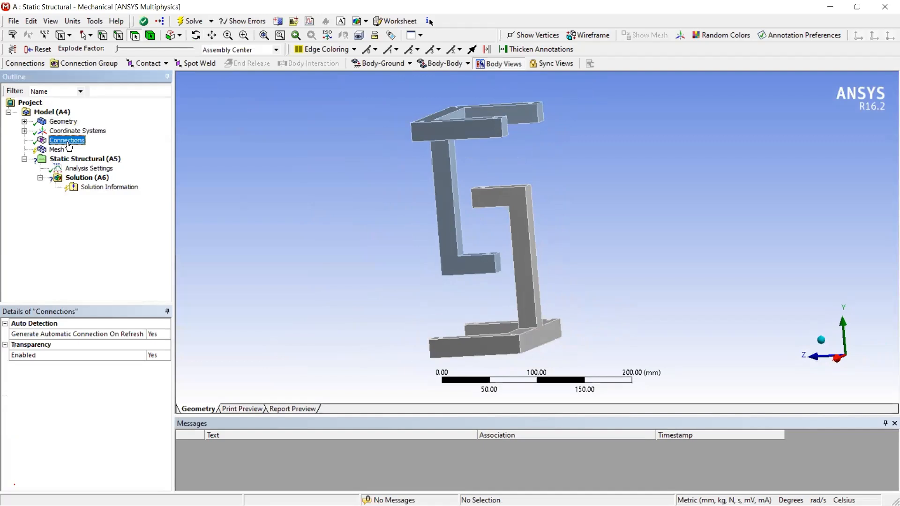
{"action": "left_click", "coordinate": [444, 65]}
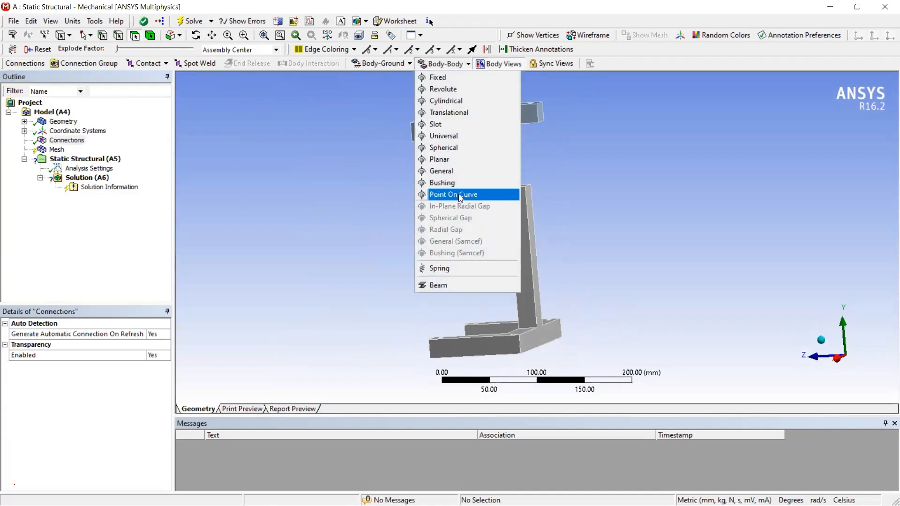
{"action": "left_click", "coordinate": [473, 269]}
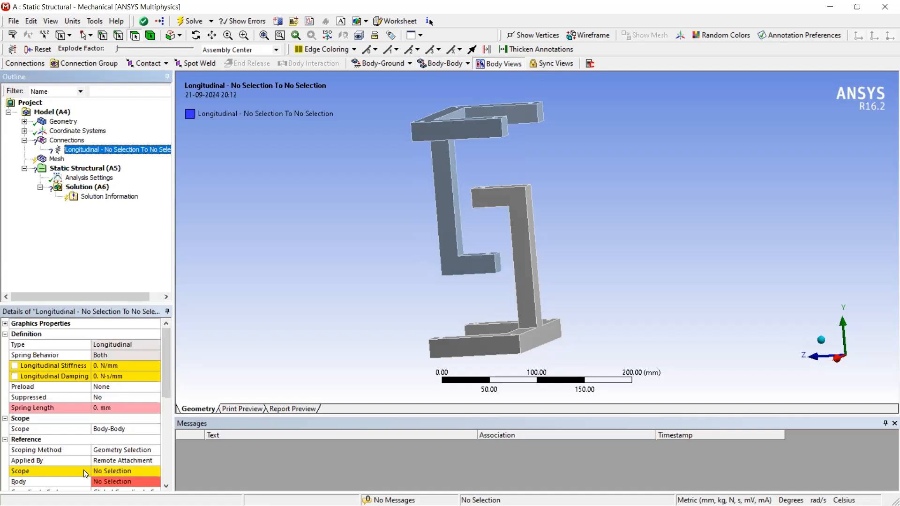
{"action": "scroll", "coordinate": [85, 467], "scroll_direction": "down", "scroll_amount": 3}
{"action": "scroll", "coordinate": [115, 428], "scroll_direction": "up", "scroll_amount": 3}
- Scope the spring's reference side to the cylindrical hole face at the free end of one upper frame arm
{"action": "middle_click_drag", "start_coordinate": [479, 125], "coordinate": [490, 151]}
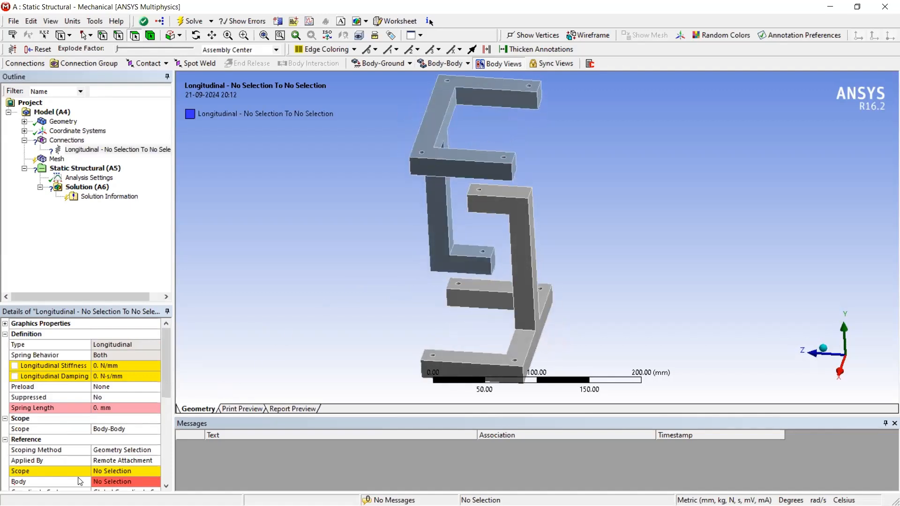
{"action": "left_click", "coordinate": [65, 475]}
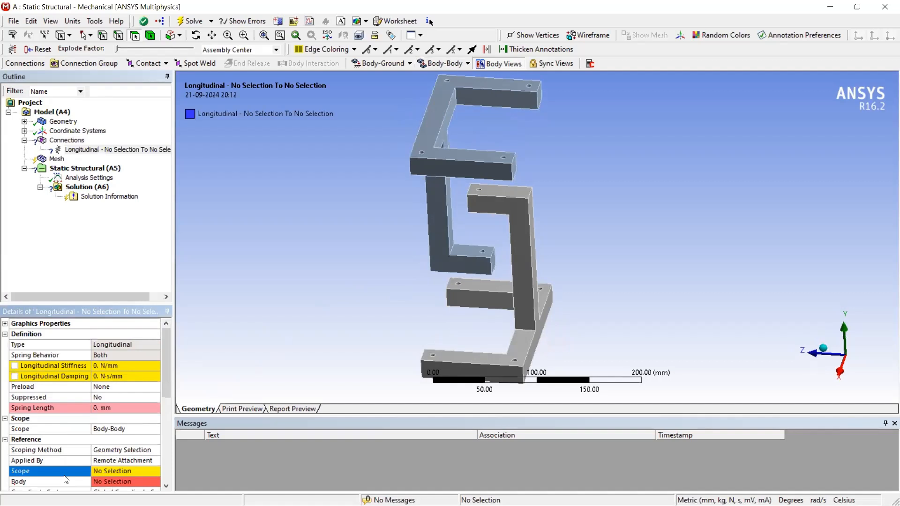
{"action": "left_click", "coordinate": [106, 471]}
{"action": "scroll", "coordinate": [493, 158], "scroll_direction": "up", "scroll_amount": 3}
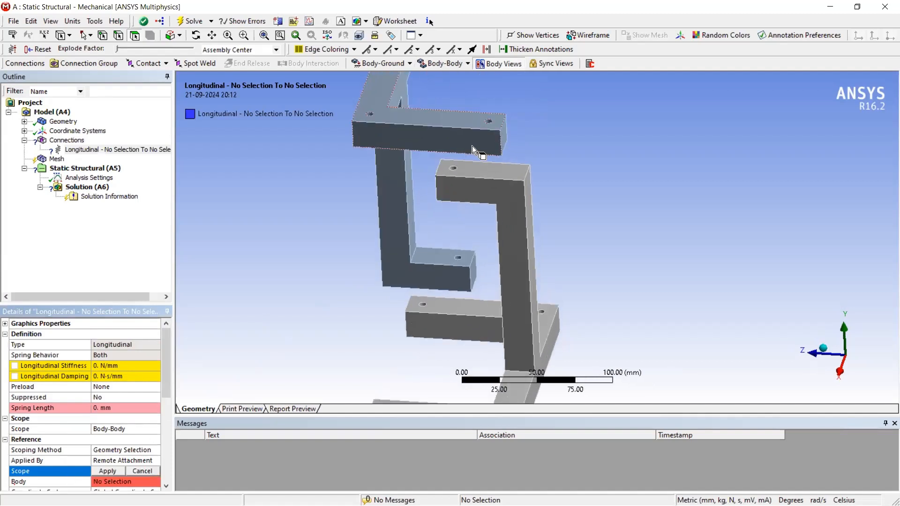
{"action": "scroll", "coordinate": [479, 246], "scroll_direction": "up", "scroll_amount": 8}
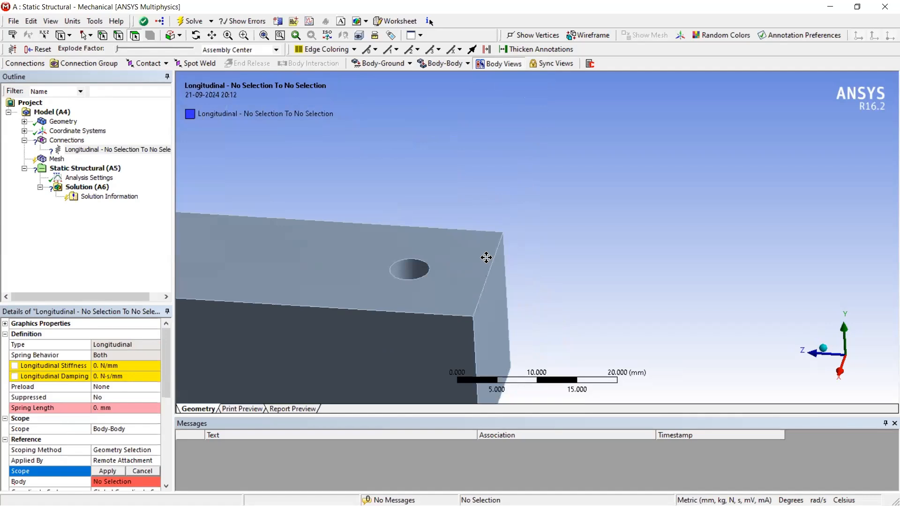
{"action": "scroll", "coordinate": [456, 245], "scroll_direction": "down", "scroll_amount": 3}
{"action": "left_click", "coordinate": [458, 243]}
{"action": "scroll", "coordinate": [460, 311], "scroll_direction": "down", "scroll_amount": 3}
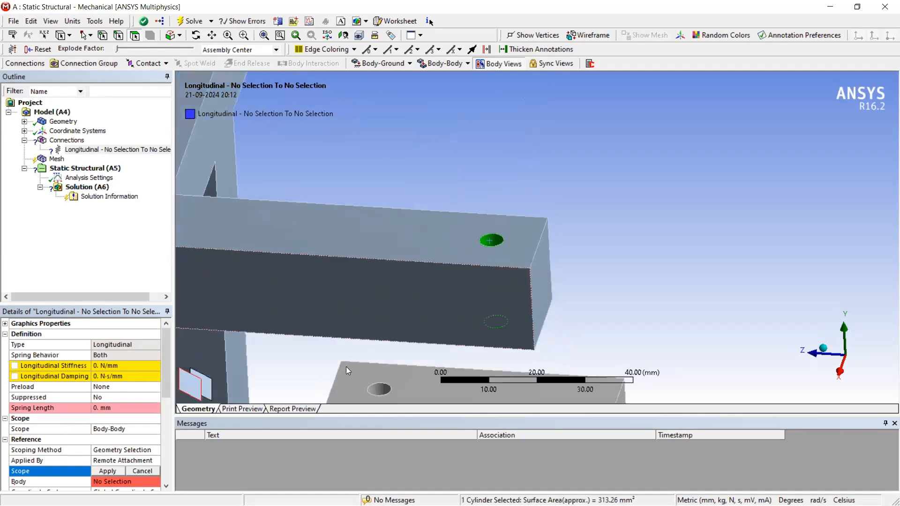
{"action": "left_click", "coordinate": [108, 471]}
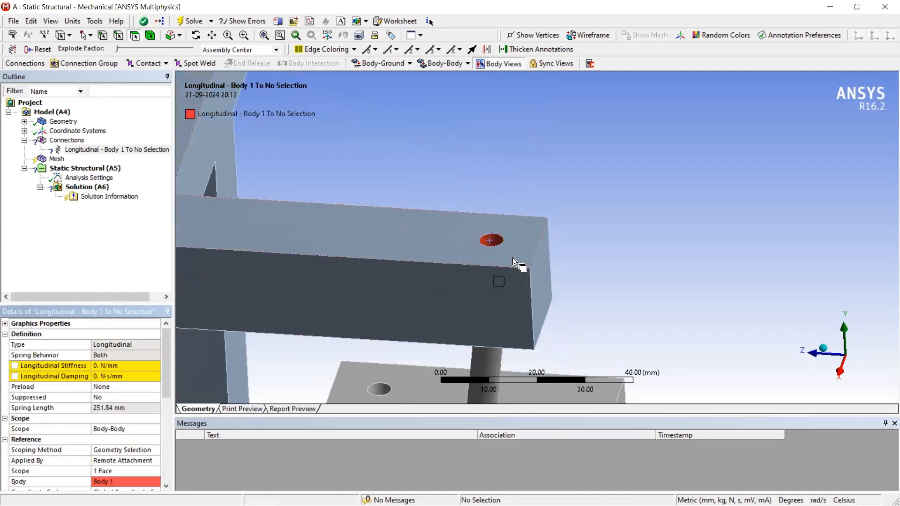
- Scope the spring's mobile side to the lower frame's corner hole face directly beneath the reference hole
{"action": "scroll", "coordinate": [544, 280], "scroll_direction": "down", "scroll_amount": 5}
{"action": "middle_click_drag", "start_coordinate": [543, 280], "coordinate": [537, 208]}
{"action": "left_click_drag", "start_coordinate": [533, 207], "coordinate": [534, 211]}
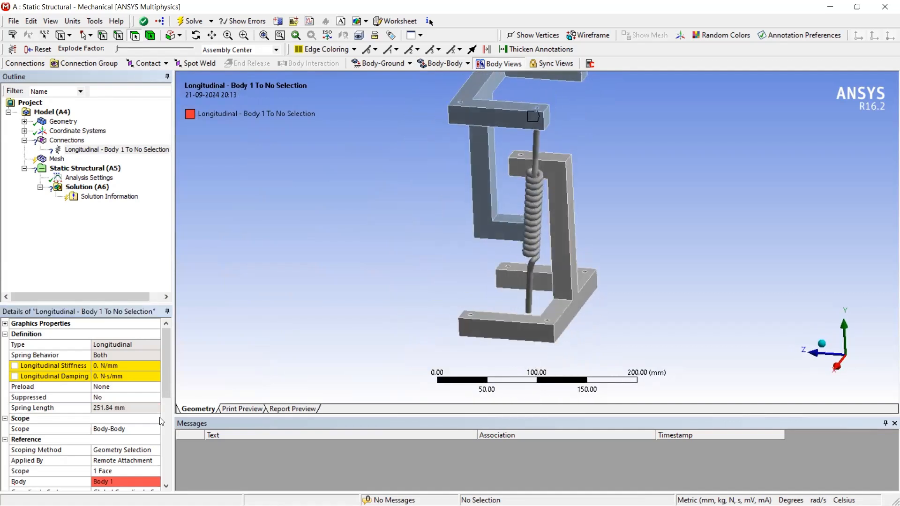
{"action": "scroll", "coordinate": [84, 445], "scroll_direction": "down", "scroll_amount": 5}
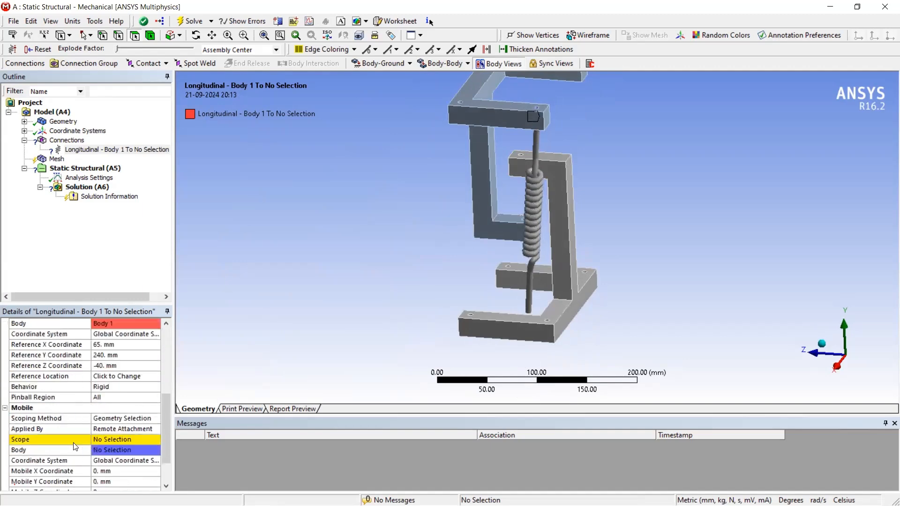
{"action": "left_click", "coordinate": [95, 441]}
{"action": "left_click", "coordinate": [109, 440]}
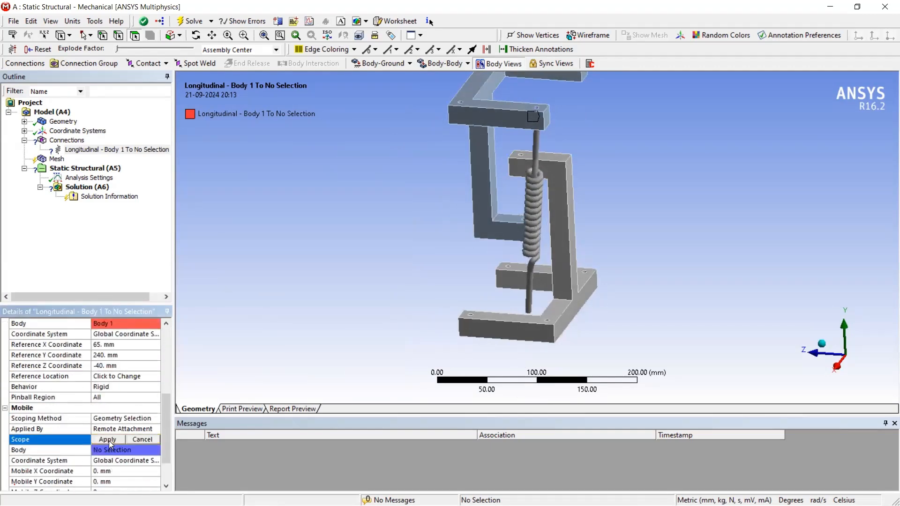
{"action": "scroll", "coordinate": [534, 300], "scroll_direction": "up", "scroll_amount": 8}
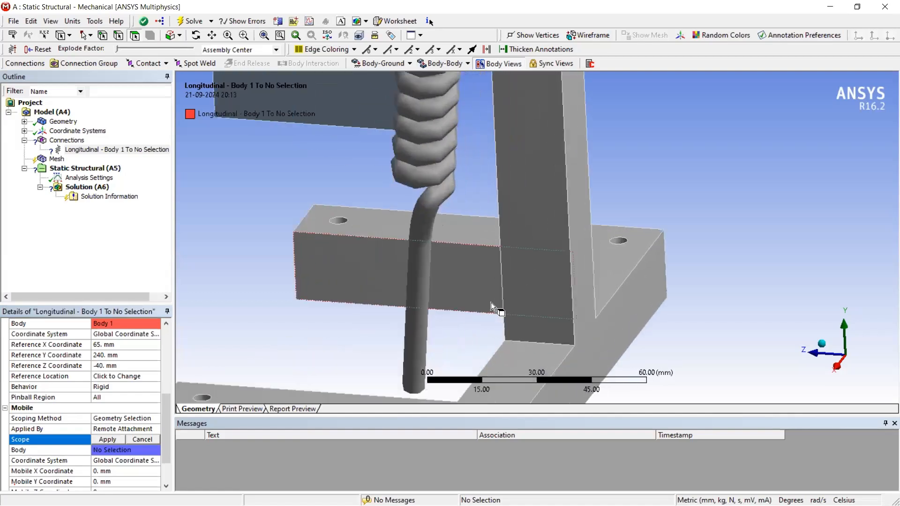
{"action": "scroll", "coordinate": [505, 274], "scroll_direction": "up", "scroll_amount": 4}
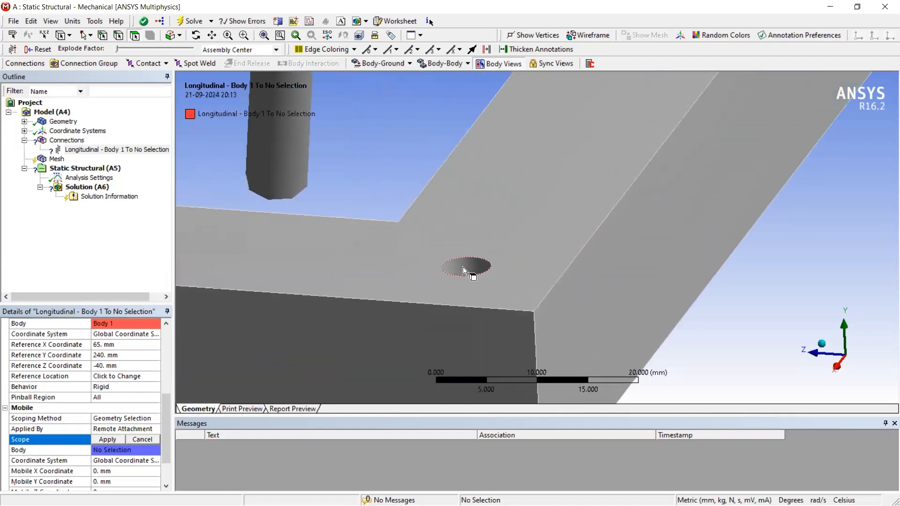
{"action": "left_click", "coordinate": [463, 266]}
{"action": "left_click", "coordinate": [108, 439]}
- Set the first spring's longitudinal stiffness to 4 N/mm
{"action": "scroll", "coordinate": [530, 227], "scroll_direction": "up", "scroll_amount": 4}
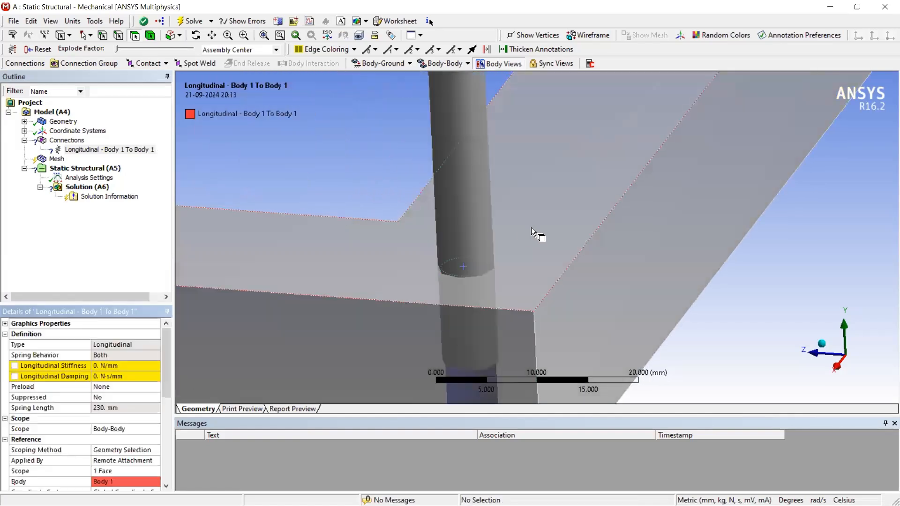
{"action": "scroll", "coordinate": [532, 228], "scroll_direction": "down", "scroll_amount": 15}
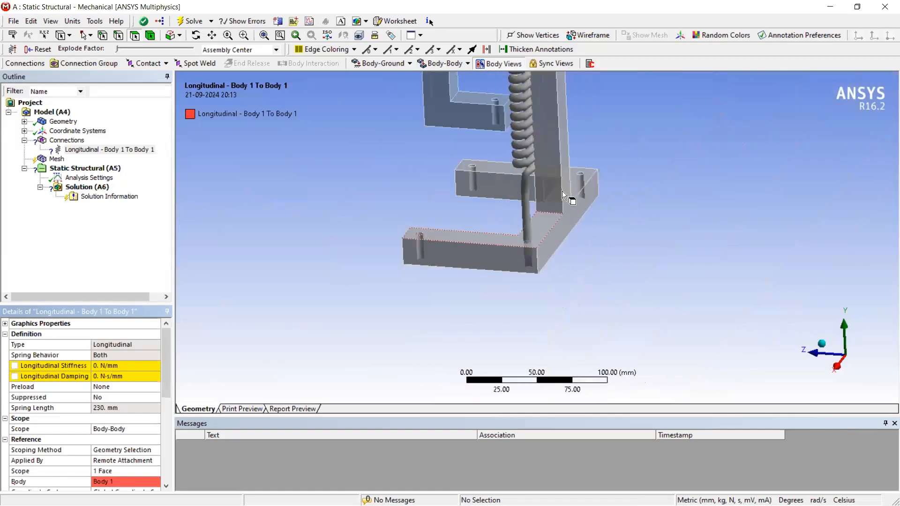
{"action": "scroll", "coordinate": [538, 264], "scroll_direction": "down", "scroll_amount": 3}
{"action": "middle_click_drag", "start_coordinate": [530, 254], "coordinate": [471, 122]}
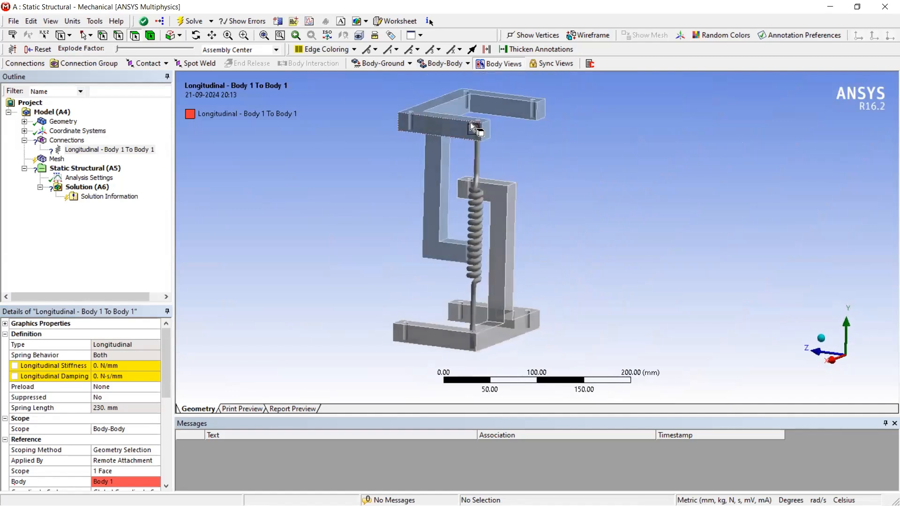
{"action": "left_click", "coordinate": [67, 366]}
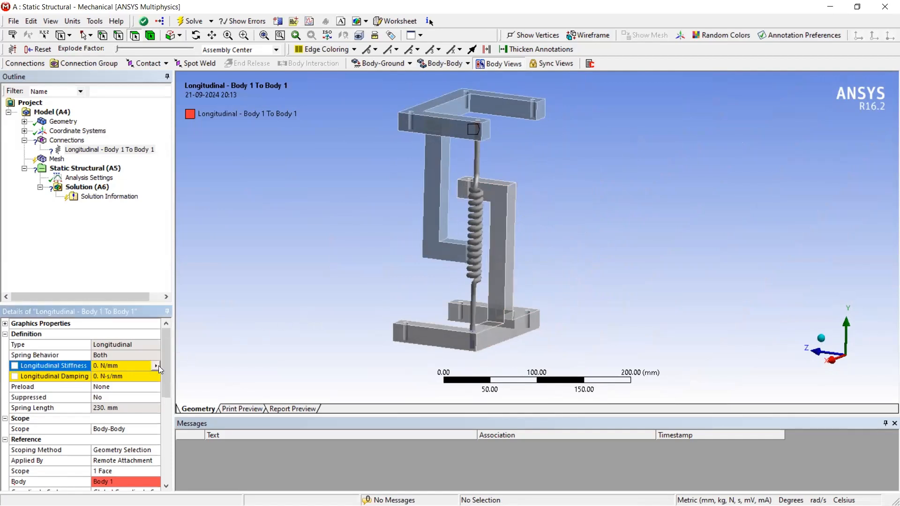
{"action": "left_click", "coordinate": [127, 365]}
{"action": "key", "text": "Return"}
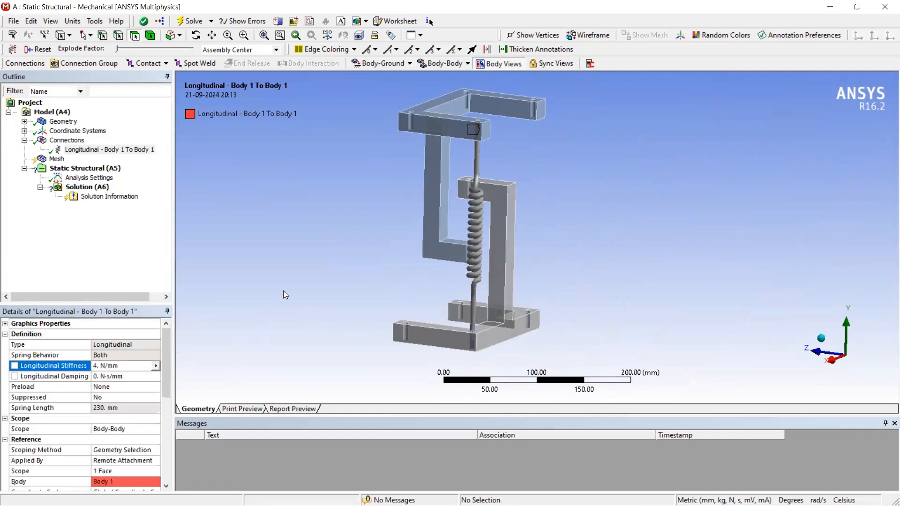
- Add a second body-to-body spring under Connections
{"action": "scroll", "coordinate": [85, 385], "scroll_direction": "down", "scroll_amount": 5}
{"action": "scroll", "coordinate": [84, 385], "scroll_direction": "up", "scroll_amount": 5}
{"action": "middle_click_drag", "start_coordinate": [321, 233], "coordinate": [350, 187]}
{"action": "left_click", "coordinate": [67, 140]}
{"action": "middle_click_drag", "start_coordinate": [496, 160], "coordinate": [478, 162]}
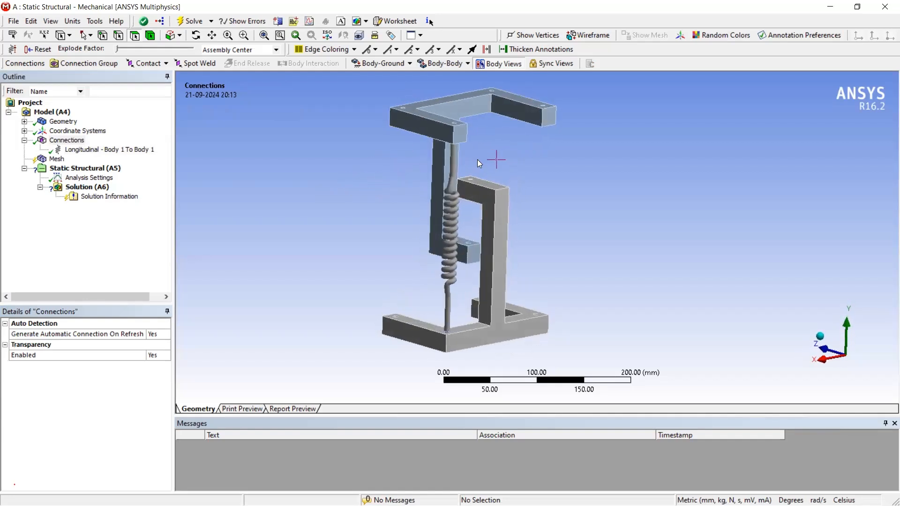
{"action": "left_click", "coordinate": [448, 64]}
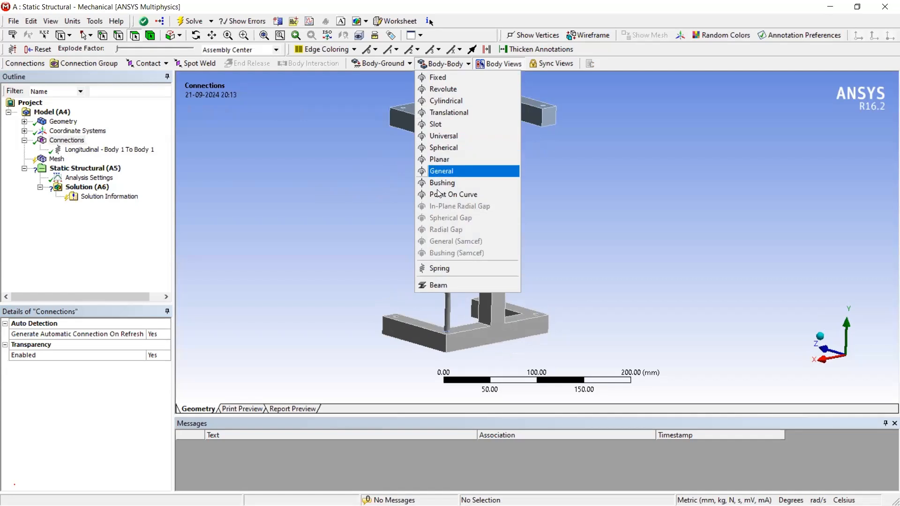
{"action": "left_click", "coordinate": [431, 268]}
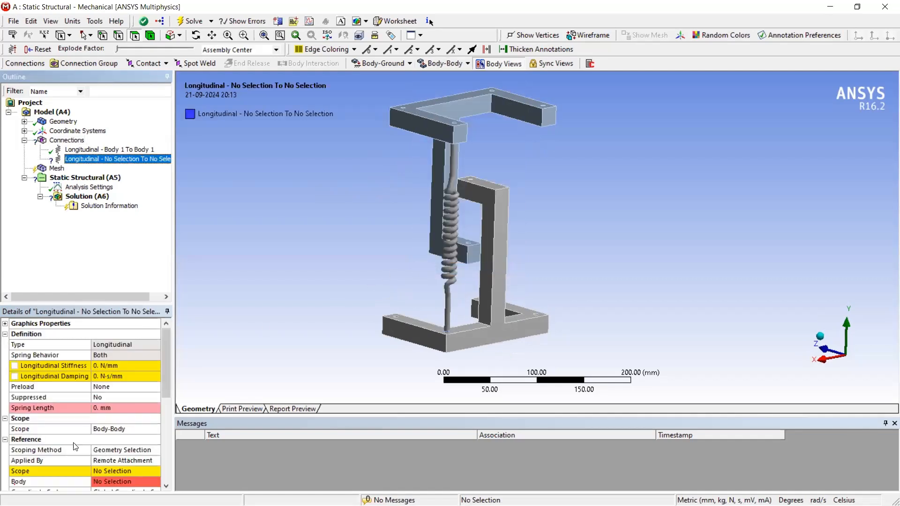
- Scope the second spring's reference side to the hole face at the free end of the other upper frame arm
{"action": "left_click", "coordinate": [57, 469]}
{"action": "scroll", "coordinate": [554, 104], "scroll_direction": "up", "scroll_amount": 3}
{"action": "middle_click_drag", "start_coordinate": [544, 89], "coordinate": [455, 341], "text": "ctrl"}
{"action": "scroll", "coordinate": [455, 341], "scroll_direction": "up", "scroll_amount": 1}
{"action": "scroll", "coordinate": [455, 341], "scroll_direction": "up", "scroll_amount": 2}
{"action": "middle_click_drag", "start_coordinate": [441, 266], "coordinate": [514, 158], "text": "ctrl"}
{"action": "scroll", "coordinate": [448, 223], "scroll_direction": "up", "scroll_amount": 5}
{"action": "middle_click_drag", "start_coordinate": [468, 196], "coordinate": [698, 290], "text": "ctrl"}
{"action": "scroll", "coordinate": [527, 255], "scroll_direction": "up", "scroll_amount": 1}
{"action": "left_click", "coordinate": [544, 243]}
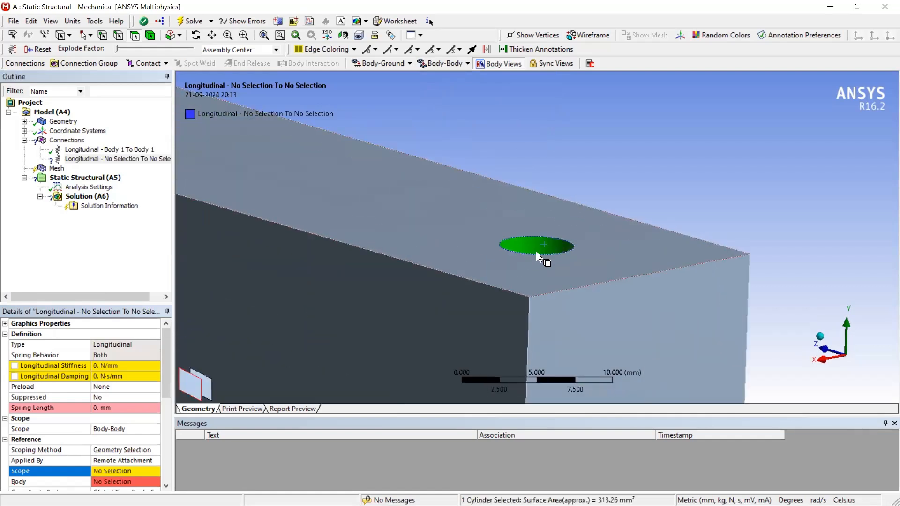
{"action": "scroll", "coordinate": [538, 254], "scroll_direction": "down", "scroll_amount": 2}
{"action": "scroll", "coordinate": [538, 254], "scroll_direction": "down", "scroll_amount": 5}
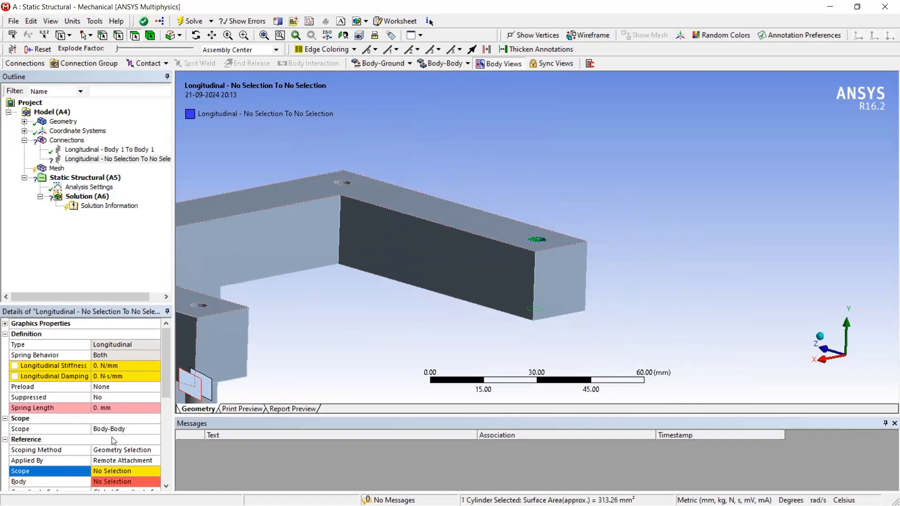
{"action": "left_click", "coordinate": [110, 473]}
{"action": "left_click", "coordinate": [106, 471]}
- Scope the second spring's mobile side to the lower frame's other corner hole face, directly beneath its reference hole
{"action": "scroll", "coordinate": [519, 315], "scroll_direction": "down", "scroll_amount": 3}
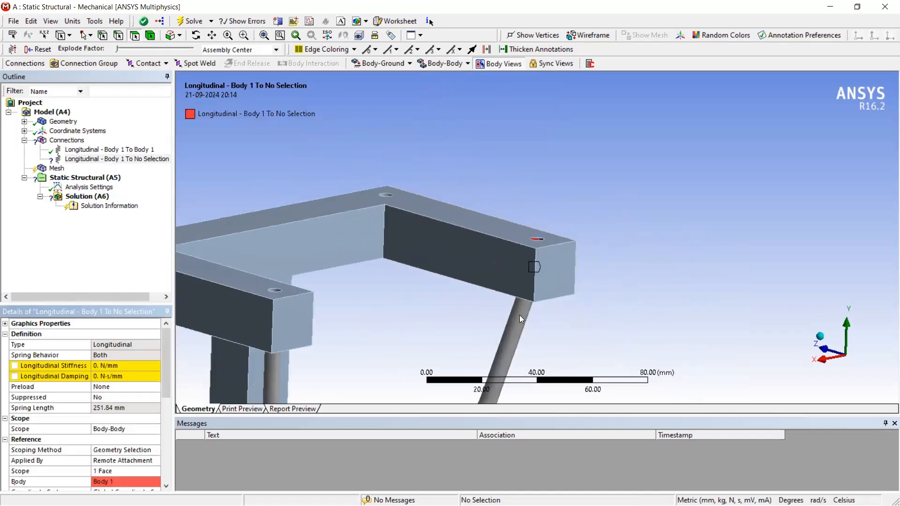
{"action": "middle_click_drag", "start_coordinate": [529, 305], "coordinate": [507, 270]}
{"action": "scroll", "coordinate": [494, 297], "scroll_direction": "up", "scroll_amount": 8}
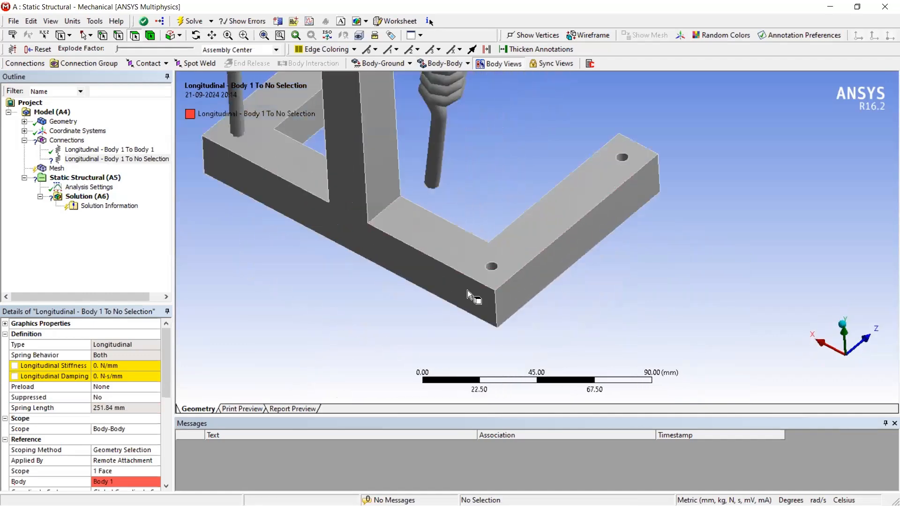
{"action": "scroll", "coordinate": [93, 422], "scroll_direction": "down", "scroll_amount": 5}
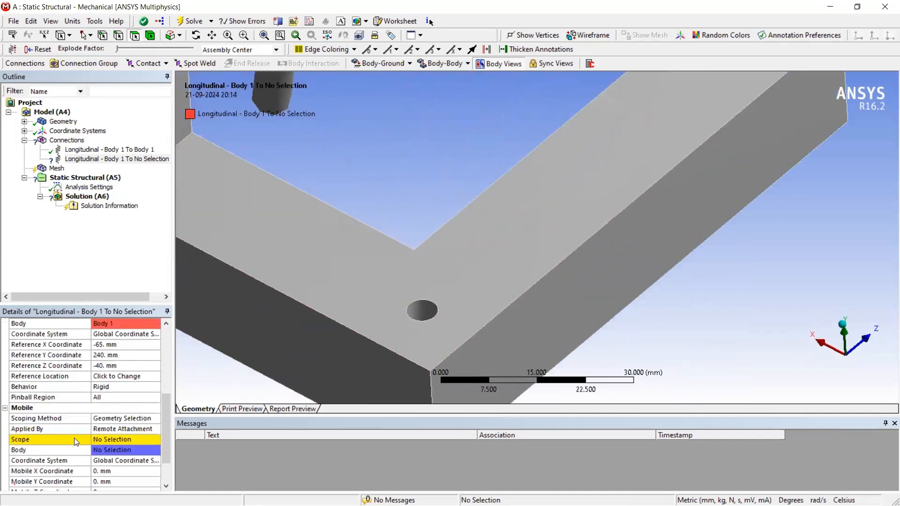
{"action": "left_click", "coordinate": [114, 438]}
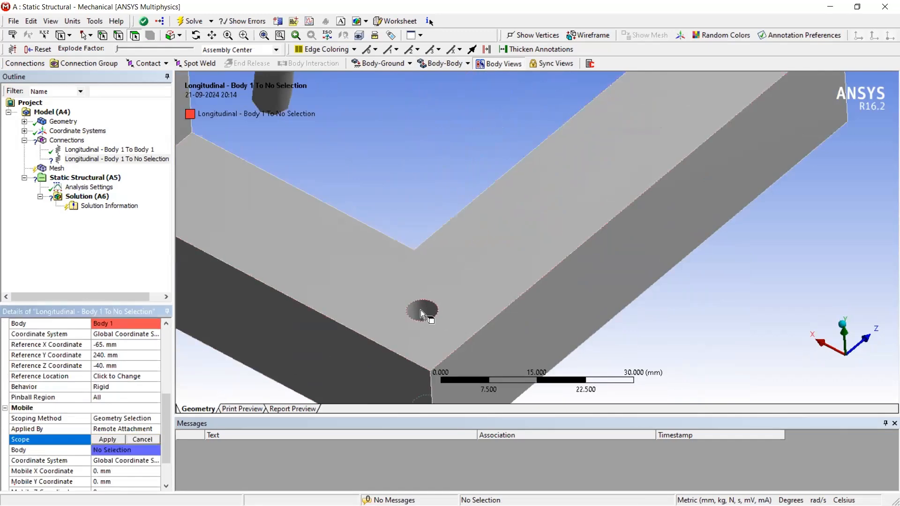
{"action": "left_click", "coordinate": [421, 310]}
{"action": "left_click", "coordinate": [108, 439]}
{"action": "scroll", "coordinate": [404, 242], "scroll_direction": "down", "scroll_amount": 10}
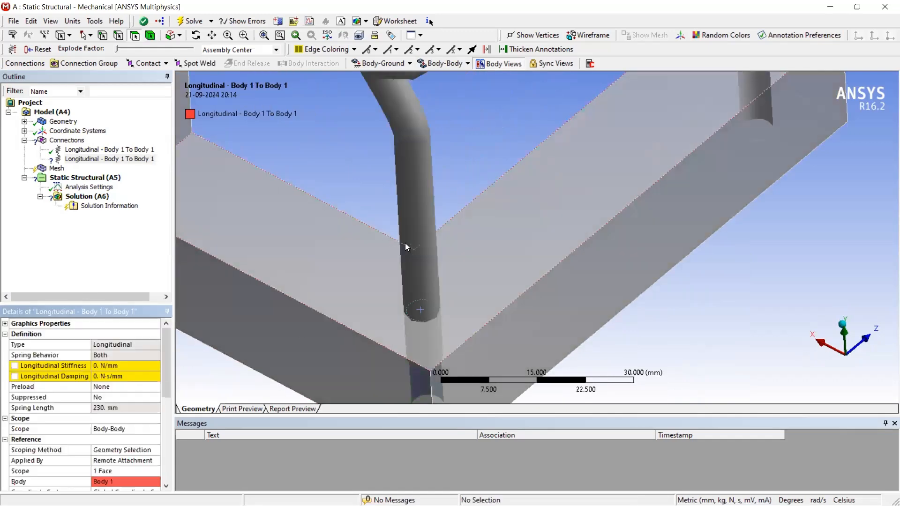
- Set the second spring's longitudinal stiffness to 4 N/mm
{"action": "middle_click_drag", "start_coordinate": [519, 205], "coordinate": [623, 192]}
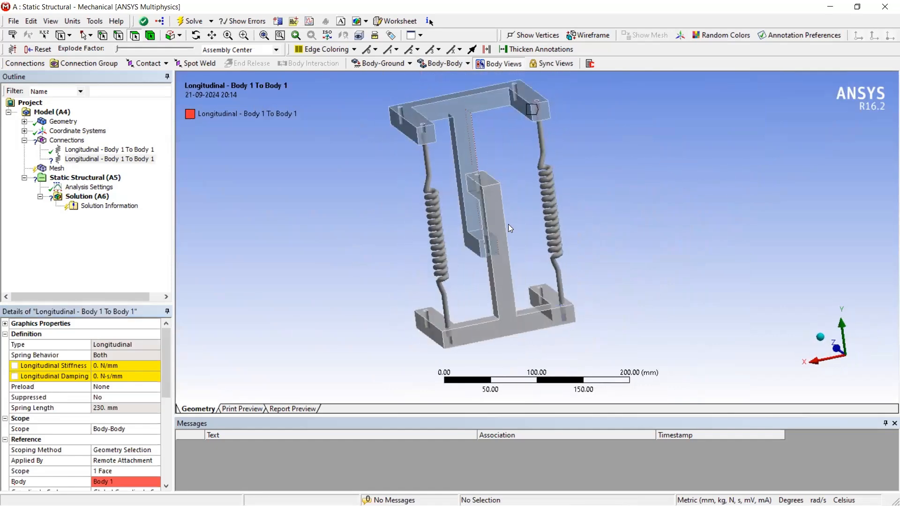
{"action": "left_click", "coordinate": [86, 367]}
{"action": "left_click", "coordinate": [110, 366]}
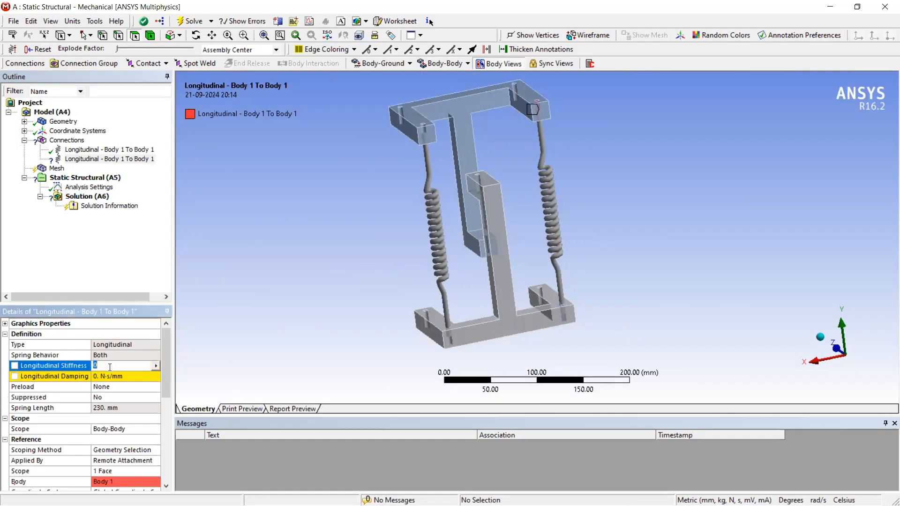
{"action": "type", "text": "4"}
{"action": "key", "text": "Return"}
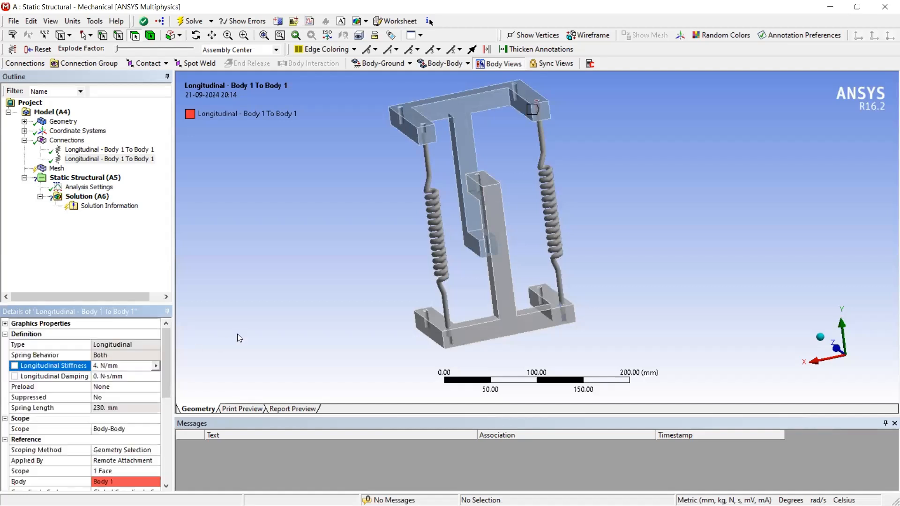
- Add a third body-to-body spring under Connections
{"action": "middle_click_drag", "start_coordinate": [383, 227], "coordinate": [462, 210]}
{"action": "left_click", "coordinate": [73, 140]}
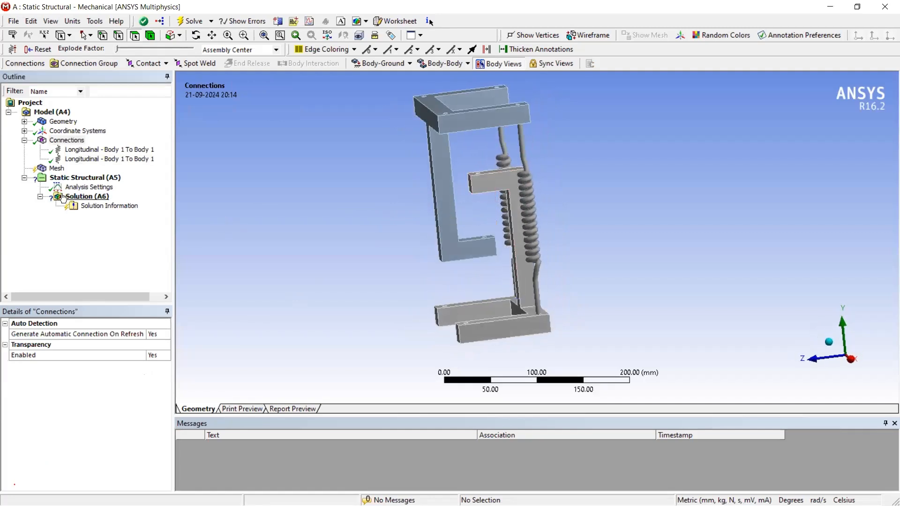
{"action": "left_click", "coordinate": [66, 140]}
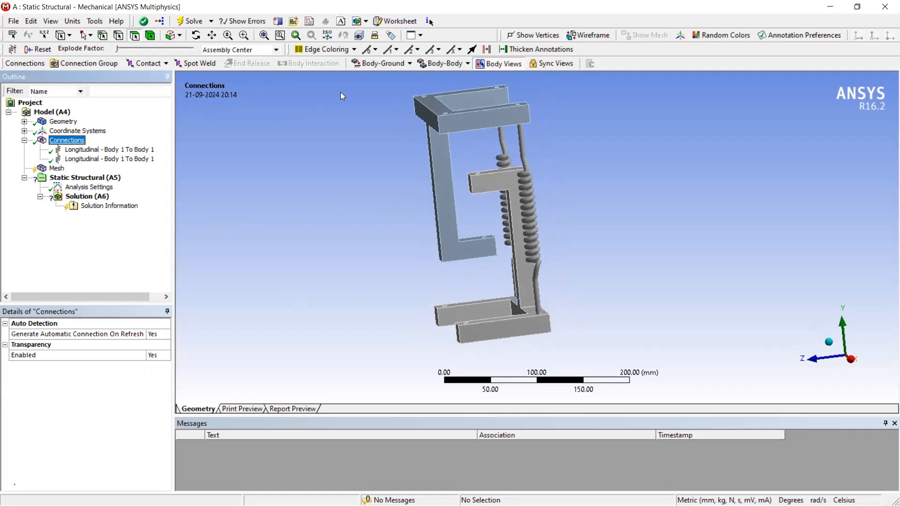
{"action": "left_click", "coordinate": [453, 65]}
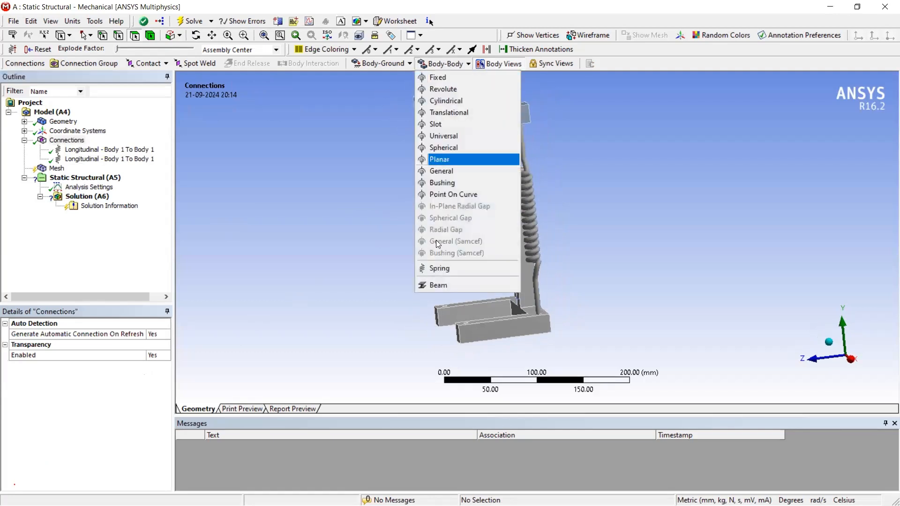
{"action": "left_click", "coordinate": [442, 267]}
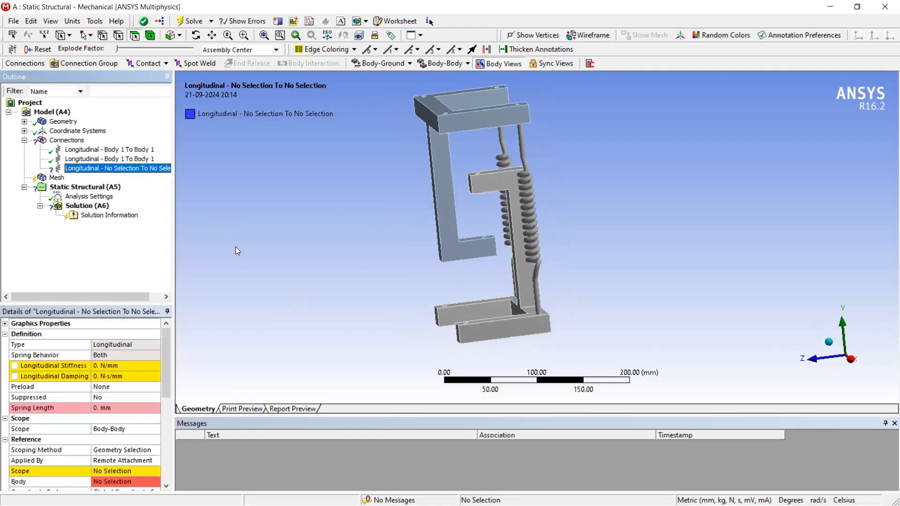
- Scope the third spring's reference side to the hole face at the free end of the lower frame's raised centre arm
{"action": "left_click", "coordinate": [69, 471]}
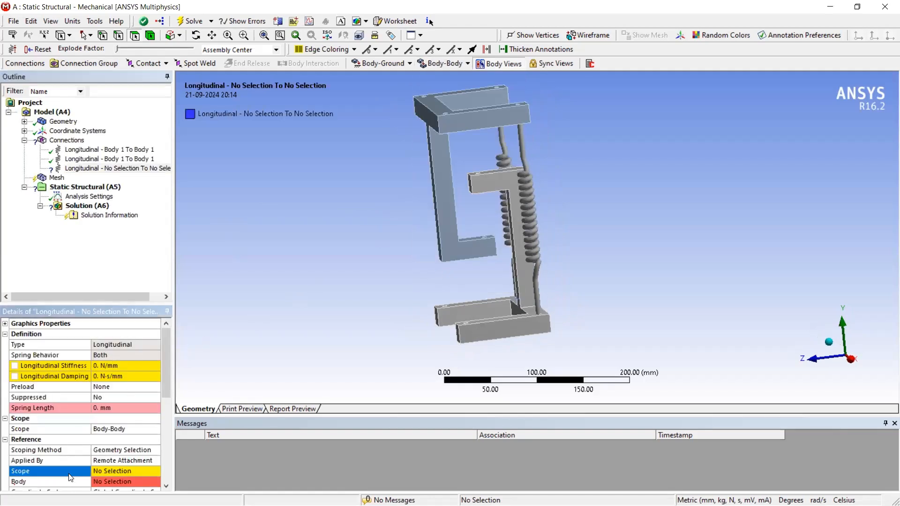
{"action": "scroll", "coordinate": [465, 196], "scroll_direction": "up", "scroll_amount": 6}
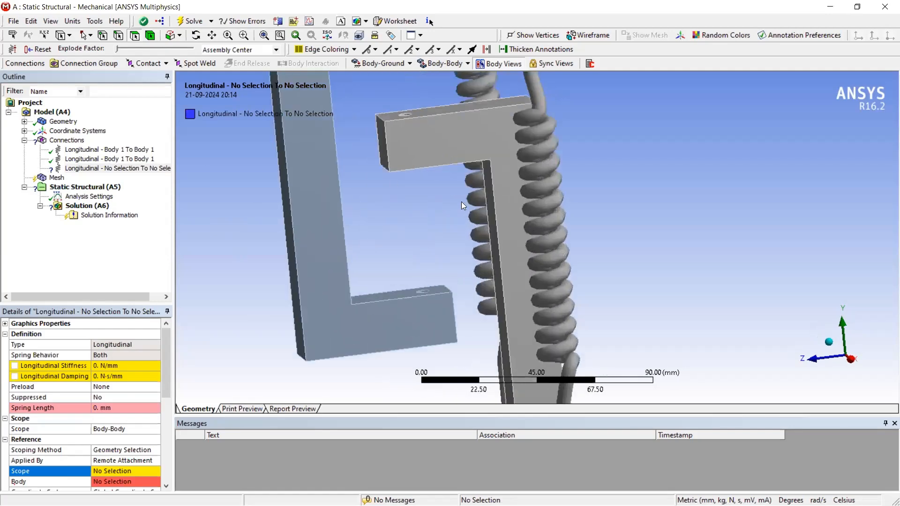
{"action": "scroll", "coordinate": [490, 298], "scroll_direction": "up", "scroll_amount": 8}
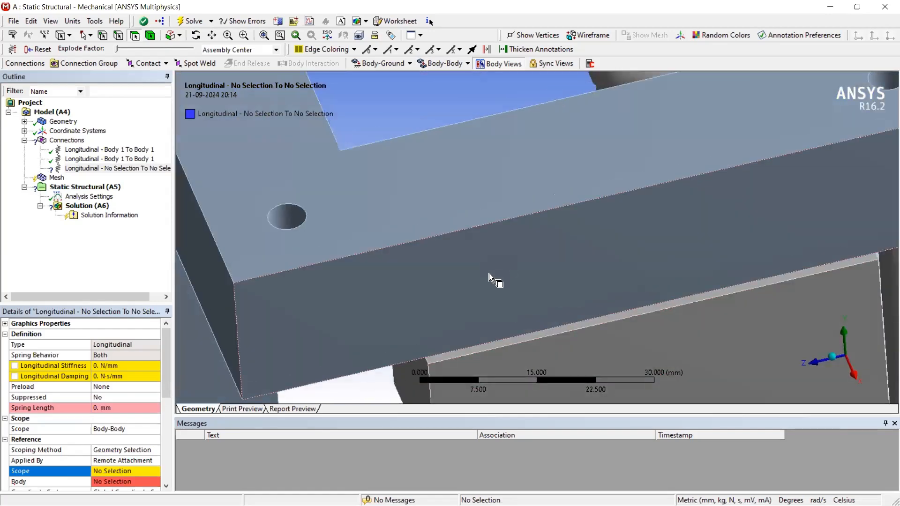
{"action": "middle_click_drag", "start_coordinate": [488, 273], "coordinate": [487, 192]}
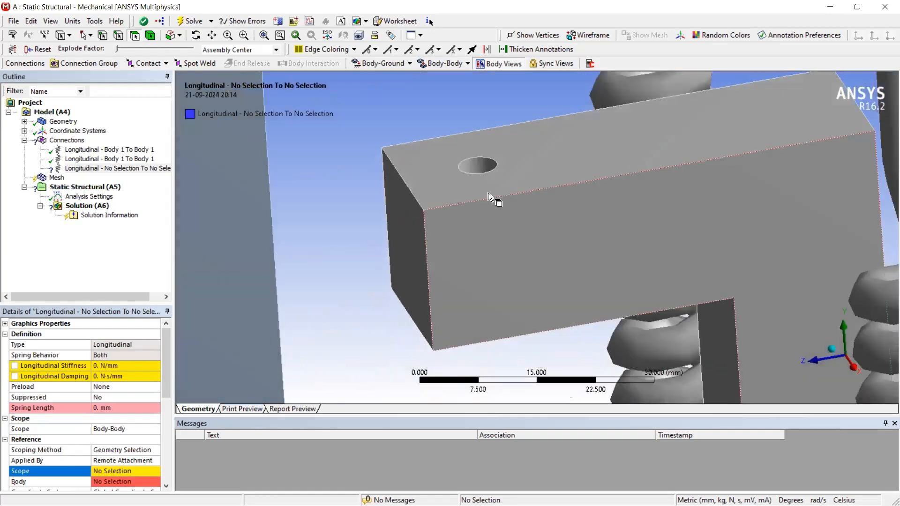
{"action": "left_click", "coordinate": [482, 163]}
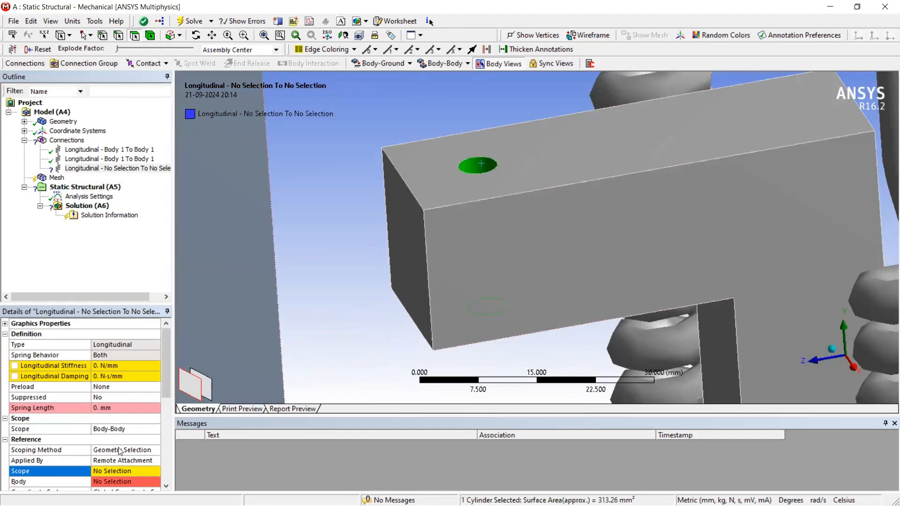
{"action": "left_click", "coordinate": [107, 470]}
{"action": "left_click", "coordinate": [108, 471]}
- Scope the third spring's mobile side to the hole face in the upper frame's hanging arm, directly beneath the reference hole
{"action": "scroll", "coordinate": [530, 255], "scroll_direction": "down", "scroll_amount": 8}
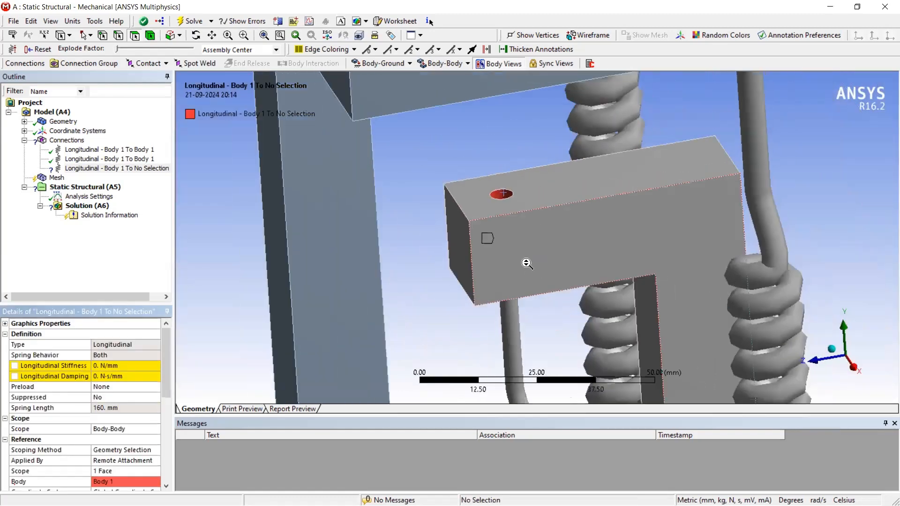
{"action": "middle_click_drag", "start_coordinate": [520, 290], "coordinate": [509, 219]}
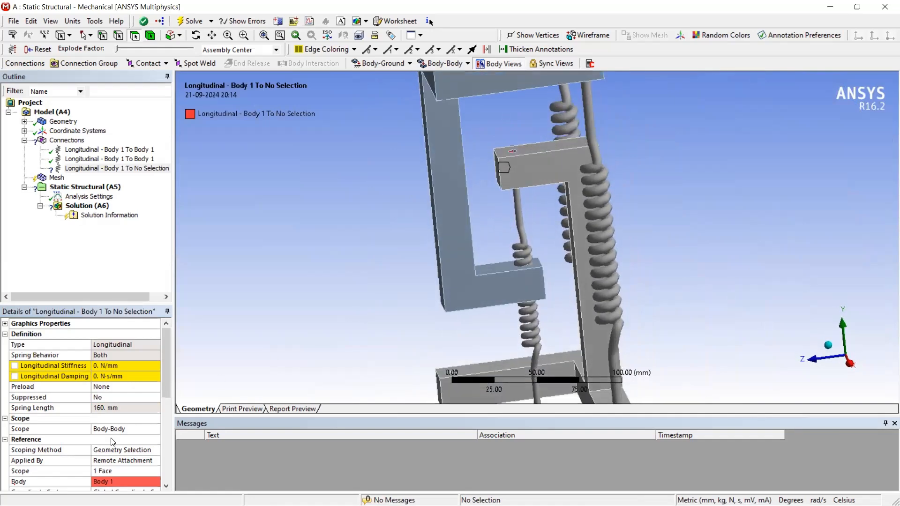
{"action": "scroll", "coordinate": [73, 460], "scroll_direction": "down", "scroll_amount": 5}
{"action": "scroll", "coordinate": [75, 456], "scroll_direction": "down", "scroll_amount": 5}
{"action": "left_click", "coordinate": [81, 442]}
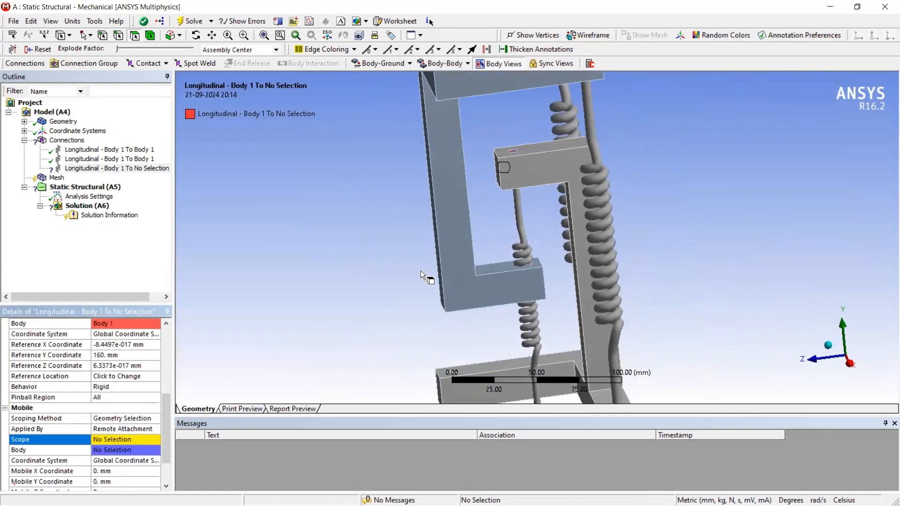
{"action": "scroll", "coordinate": [544, 281], "scroll_direction": "up", "scroll_amount": 8}
{"action": "middle_click_drag", "start_coordinate": [520, 221], "coordinate": [537, 126], "text": "ctrl"}
{"action": "scroll", "coordinate": [510, 300], "scroll_direction": "up", "scroll_amount": 5}
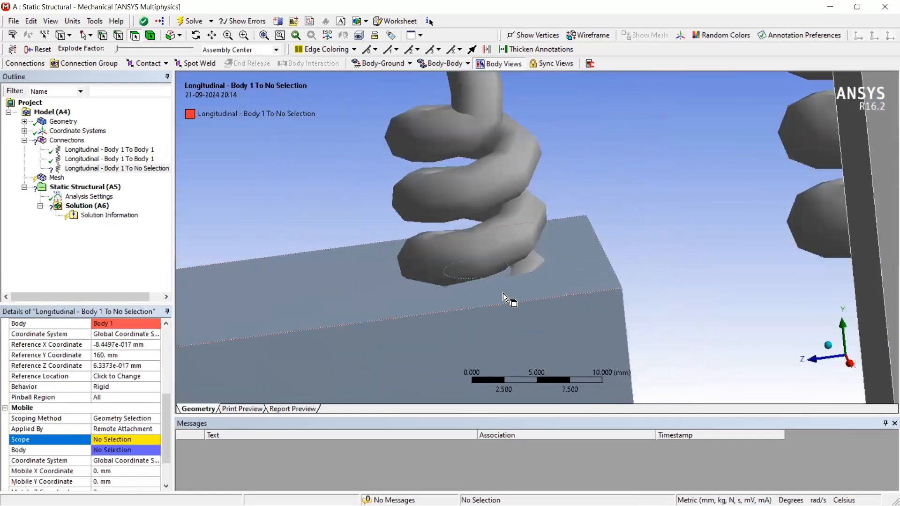
{"action": "mouse_move", "coordinate": [487, 277]}
{"action": "middle_mouse_down"}
{"action": "mouse_move", "coordinate": [465, 257]}
{"action": "mouse_move", "coordinate": [450, 259]}
{"action": "mouse_move", "coordinate": [482, 274]}
{"action": "middle_mouse_up"}
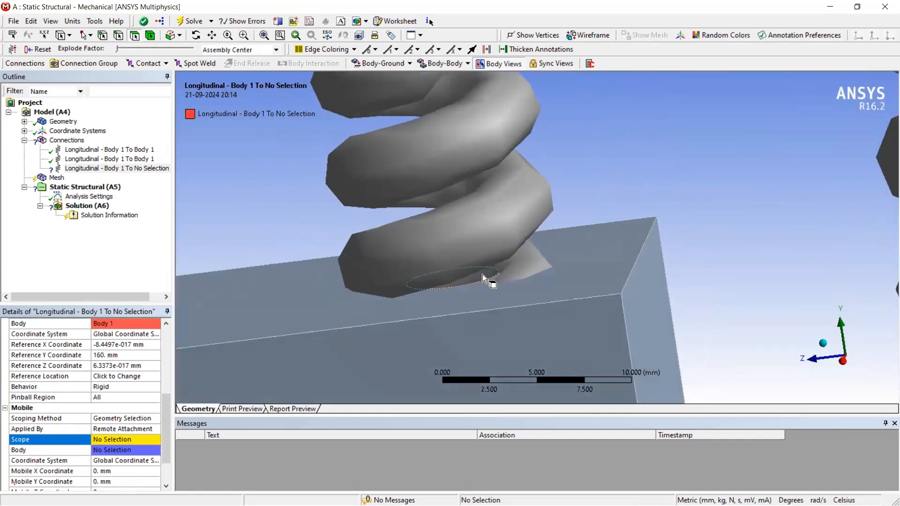
{"action": "left_click", "coordinate": [481, 274]}
{"action": "scroll", "coordinate": [480, 277], "scroll_direction": "down", "scroll_amount": 2}
{"action": "scroll", "coordinate": [479, 276], "scroll_direction": "down", "scroll_amount": 7}
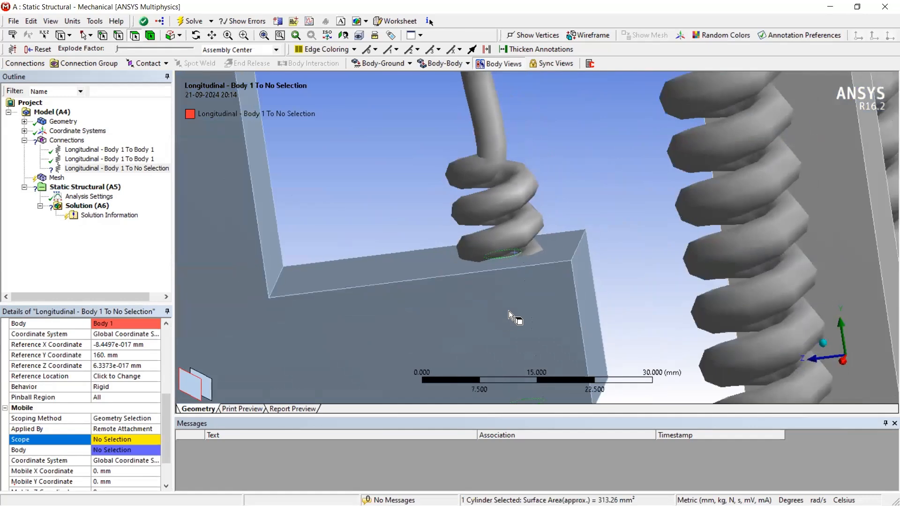
{"action": "left_click", "coordinate": [109, 440]}
{"action": "left_click", "coordinate": [103, 440]}
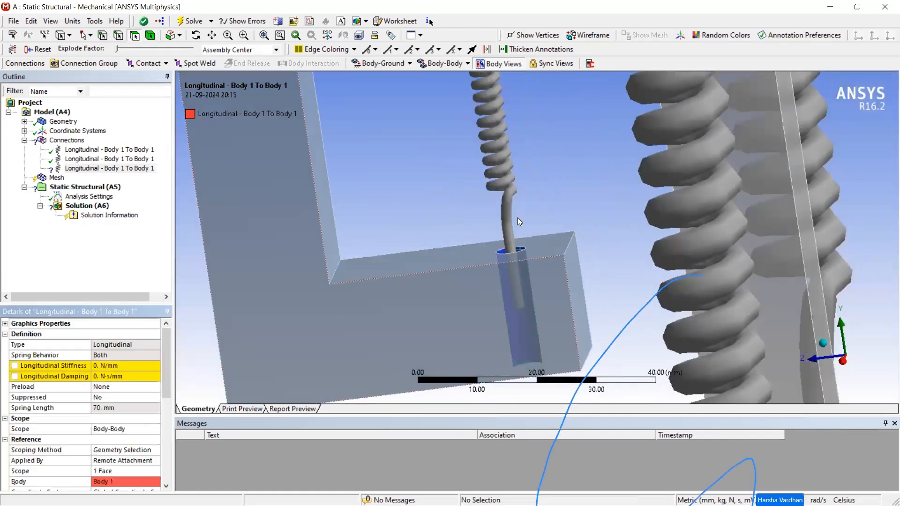
- Set the third spring's longitudinal stiffness to 4 N/mm
{"action": "scroll", "coordinate": [541, 206], "scroll_direction": "up", "scroll_amount": 3}
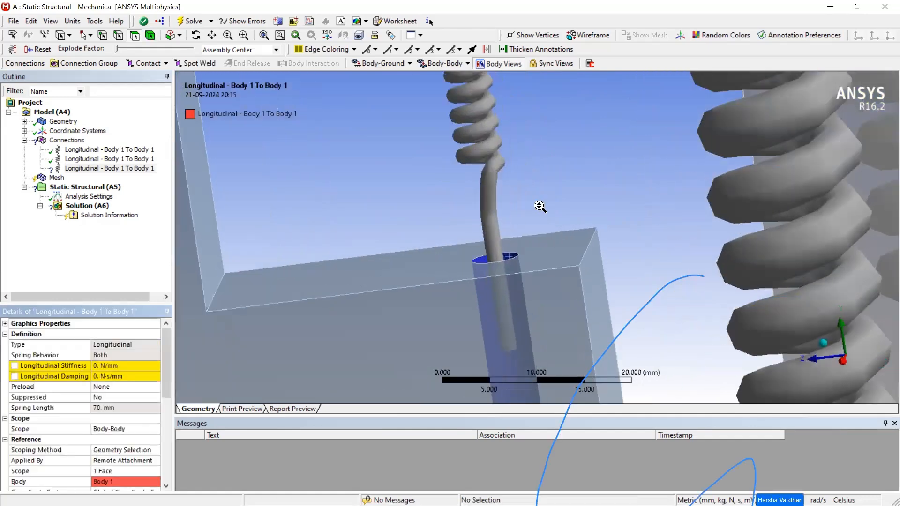
{"action": "scroll", "coordinate": [541, 206], "scroll_direction": "down", "scroll_amount": 8}
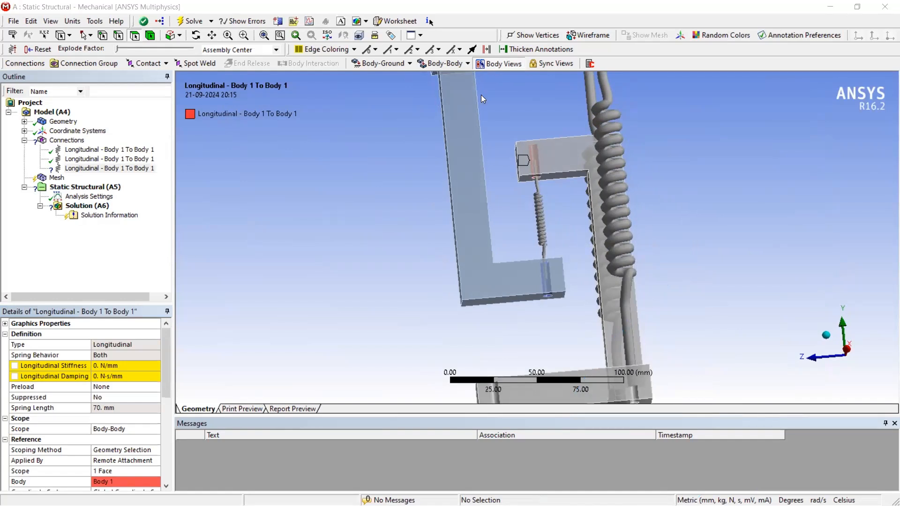
{"action": "left_click", "coordinate": [103, 366]}
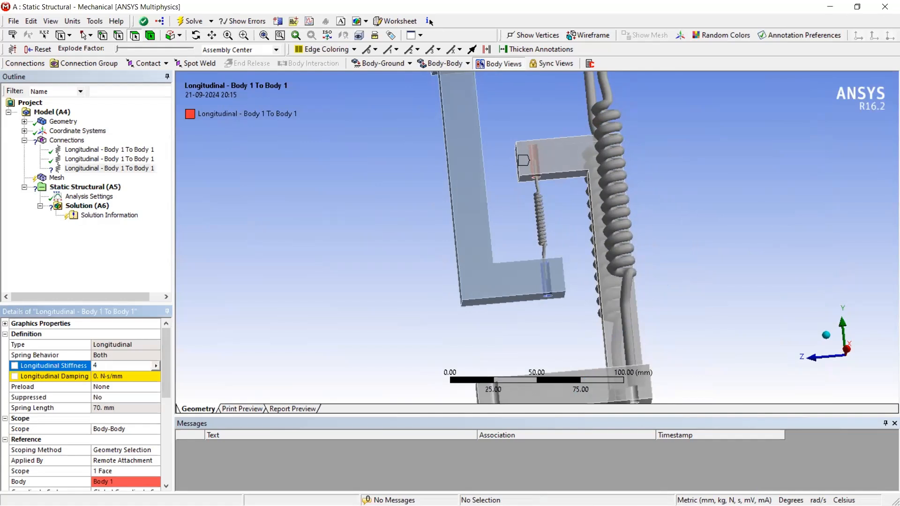
{"action": "type", "text": "4"}
{"action": "key", "text": "Return"}
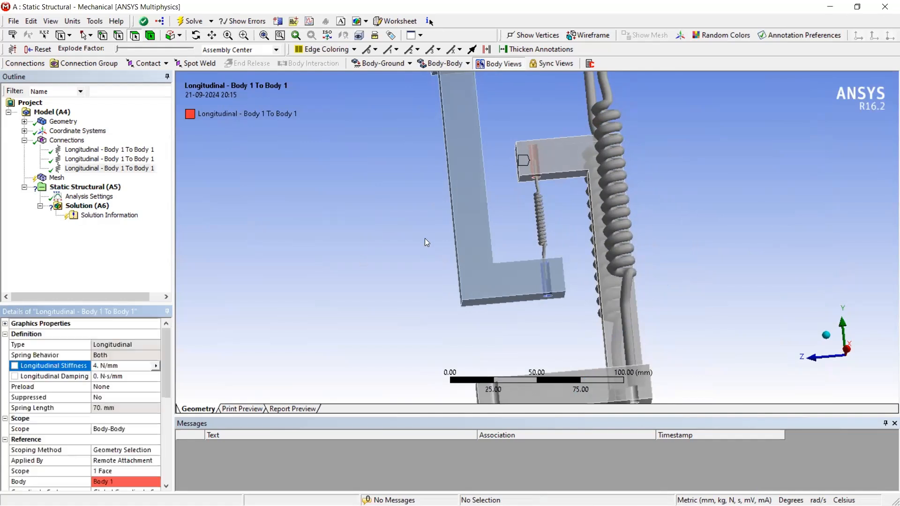
- Inspect the arrangement of the three springs between the upper and lower frames
{"action": "scroll", "coordinate": [439, 191], "scroll_direction": "down", "scroll_amount": 5}
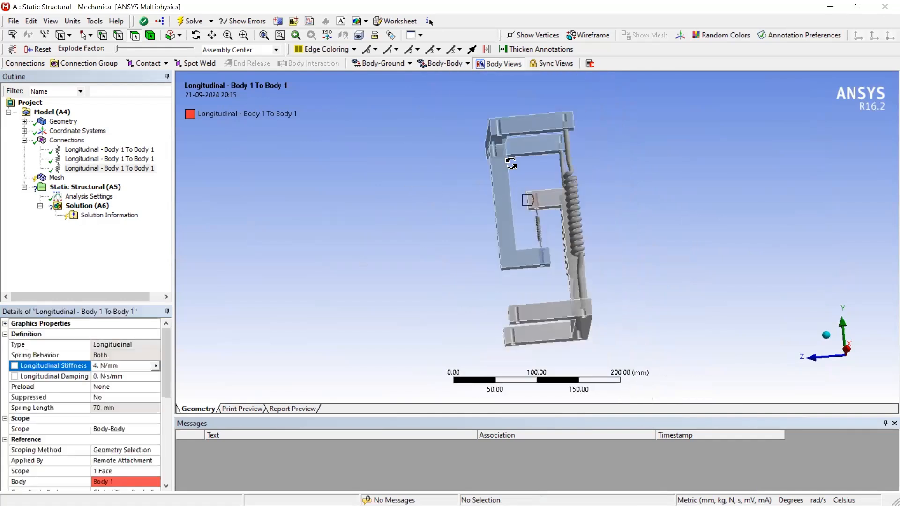
{"action": "middle_click_drag", "start_coordinate": [510, 164], "coordinate": [464, 177]}
{"action": "left_click", "coordinate": [55, 178]}
{"action": "middle_click_drag", "start_coordinate": [372, 165], "coordinate": [406, 181]}
{"action": "scroll", "coordinate": [524, 195], "scroll_direction": "down", "scroll_amount": 2}
{"action": "middle_click_drag", "start_coordinate": [495, 201], "coordinate": [418, 242], "text": "ctrl"}
{"action": "scroll", "coordinate": [411, 179], "scroll_direction": "up", "scroll_amount": 5}
{"action": "scroll", "coordinate": [418, 242], "scroll_direction": "down", "scroll_amount": 1}
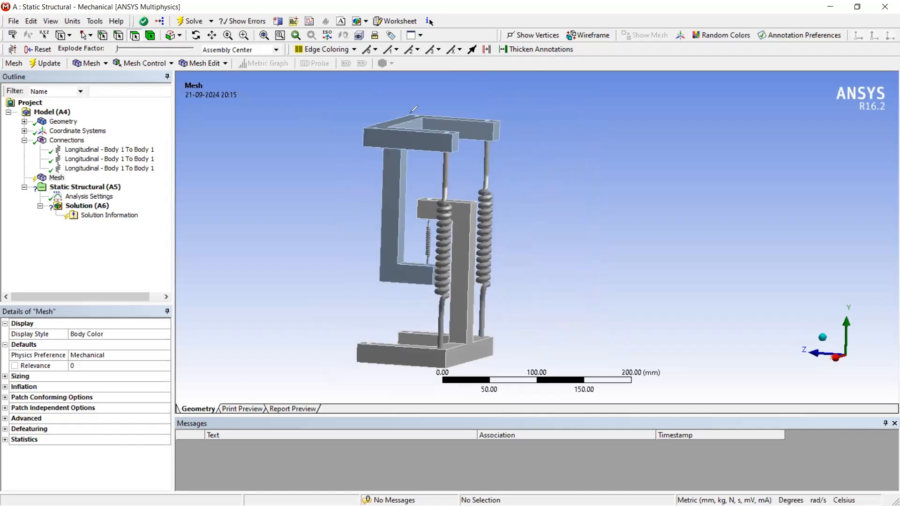
{"action": "mouse_move", "coordinate": [412, 113]}
{"action": "left_mouse_down"}
{"action": "mouse_move", "coordinate": [370, 135]}
{"action": "mouse_move", "coordinate": [450, 137]}
{"action": "mouse_move", "coordinate": [390, 124]}
{"action": "mouse_move", "coordinate": [357, 177]}
{"action": "mouse_move", "coordinate": [363, 195]}
{"action": "mouse_move", "coordinate": [373, 183]}
{"action": "left_mouse_up"}
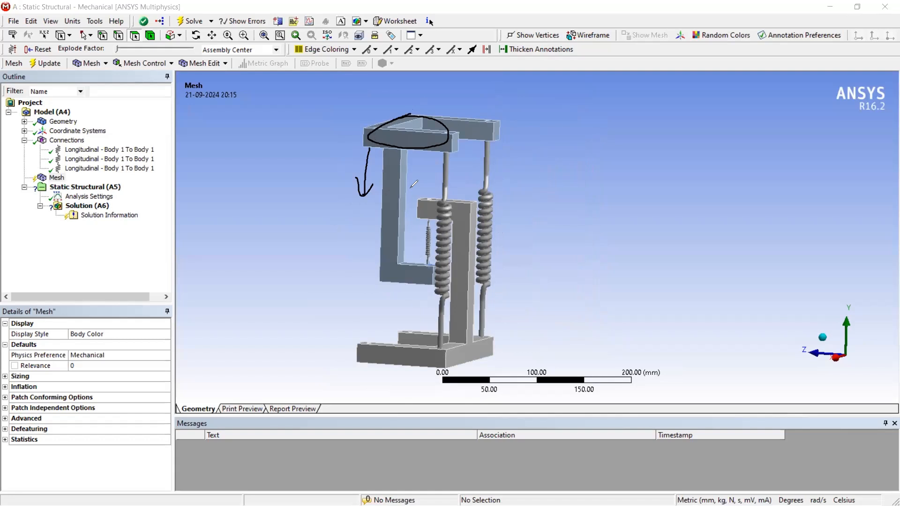
{"action": "mouse_move", "coordinate": [574, 119]}
{"action": "left_mouse_down"}
{"action": "mouse_move", "coordinate": [490, 166]}
{"action": "mouse_move", "coordinate": [464, 164]}
{"action": "left_mouse_up"}
{"action": "mouse_move", "coordinate": [538, 162]}
{"action": "left_mouse_down"}
{"action": "mouse_move", "coordinate": [535, 175]}
{"action": "mouse_move", "coordinate": [562, 149]}
{"action": "mouse_move", "coordinate": [591, 171]}
{"action": "mouse_move", "coordinate": [631, 155]}
{"action": "mouse_move", "coordinate": [653, 164]}
{"action": "left_mouse_up"}
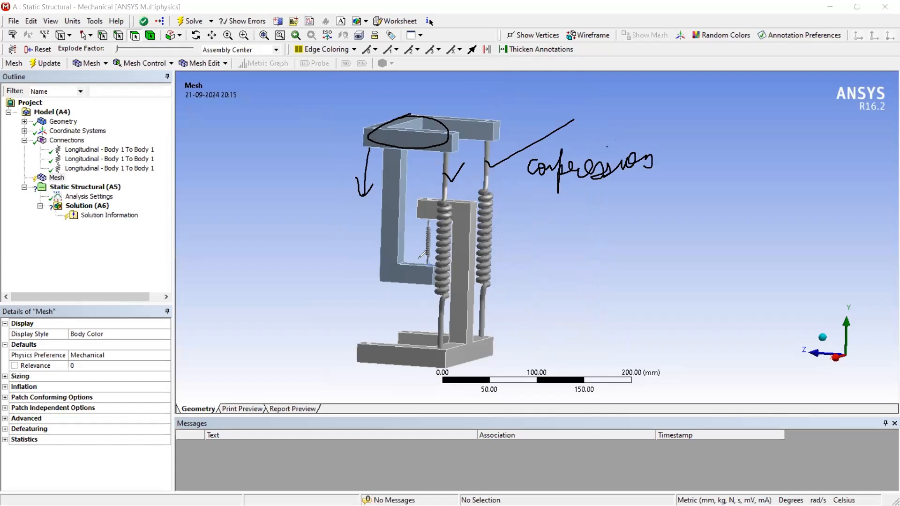
{"action": "left_click_drag", "start_coordinate": [342, 271], "coordinate": [420, 240]}
{"action": "left_click_drag", "start_coordinate": [410, 232], "coordinate": [416, 235]}
{"action": "mouse_move", "coordinate": [230, 274]}
{"action": "left_mouse_down"}
{"action": "mouse_move", "coordinate": [270, 285]}
{"action": "mouse_move", "coordinate": [313, 275]}
{"action": "left_mouse_up"}
{"action": "left_click_drag", "start_coordinate": [240, 307], "coordinate": [326, 285]}
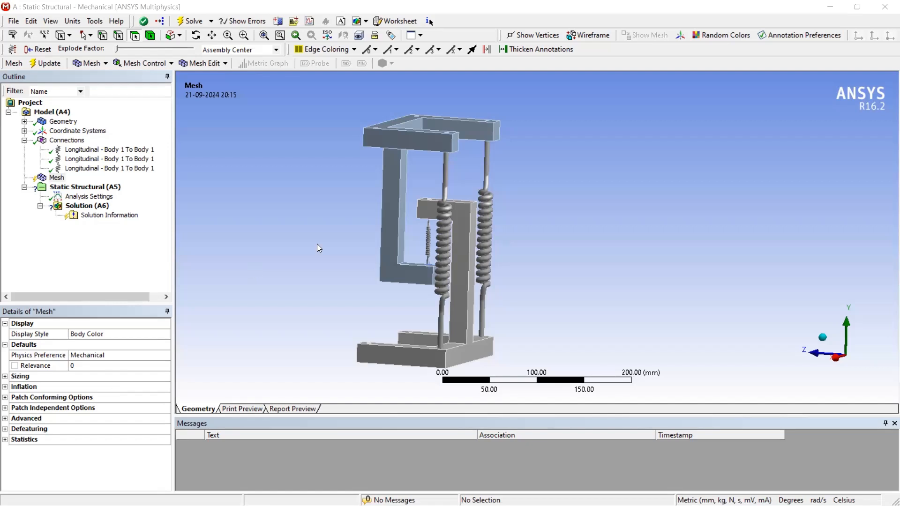
- Generate the mesh for both frames with the default mesh settings
{"action": "scroll", "coordinate": [338, 220], "scroll_direction": "down", "scroll_amount": 1}
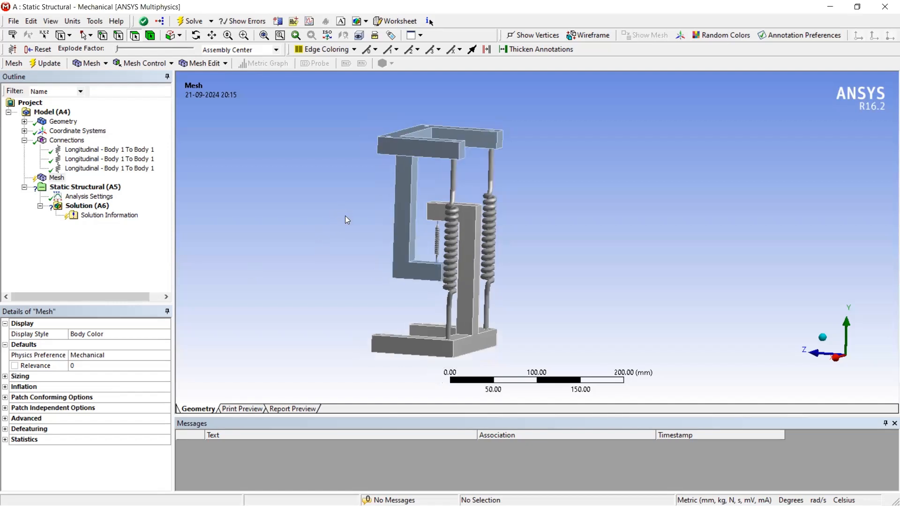
{"action": "middle_click_drag", "start_coordinate": [393, 217], "coordinate": [351, 240]}
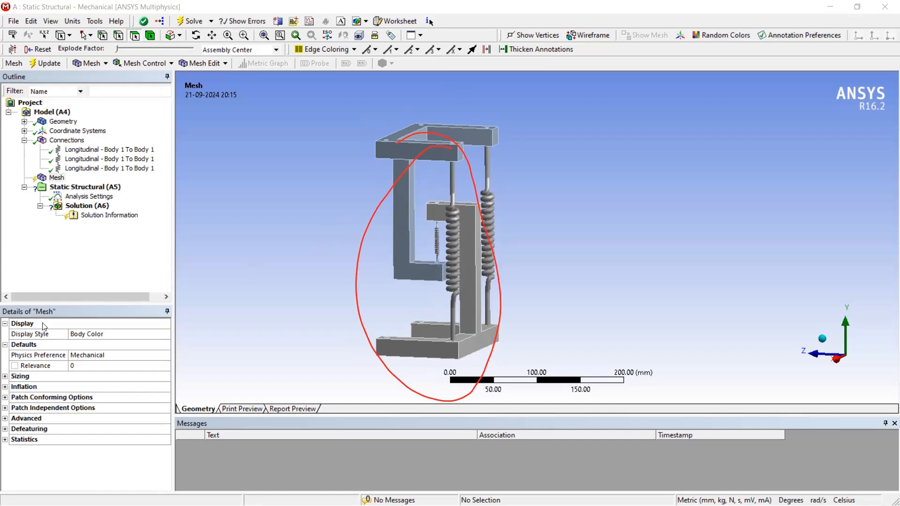
{"action": "left_click", "coordinate": [57, 178]}
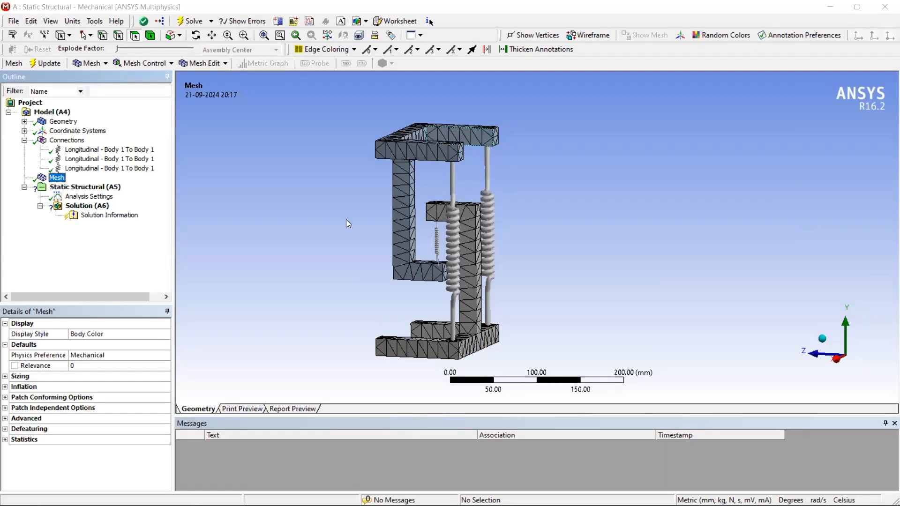
- Add a Standard Earth Gravity load to the static structural analysis
{"action": "middle_click_drag", "start_coordinate": [327, 206], "coordinate": [363, 211]}
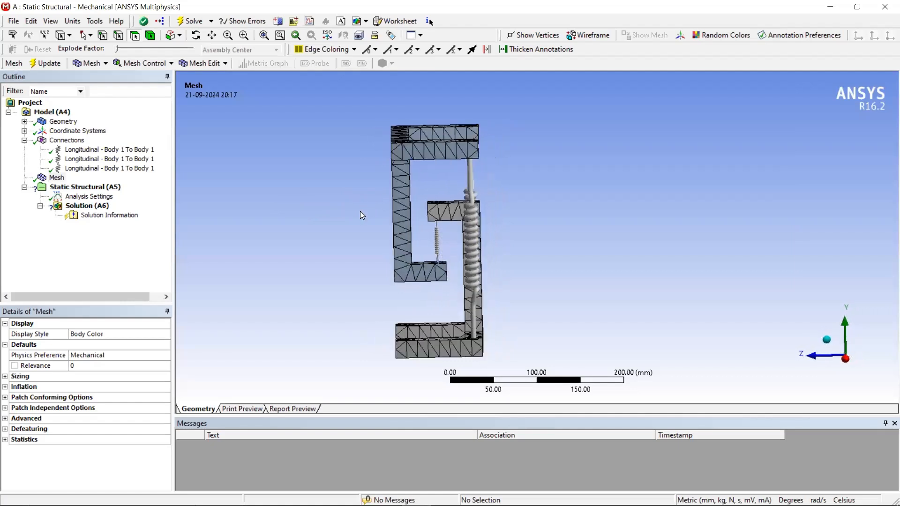
{"action": "left_click", "coordinate": [94, 187]}
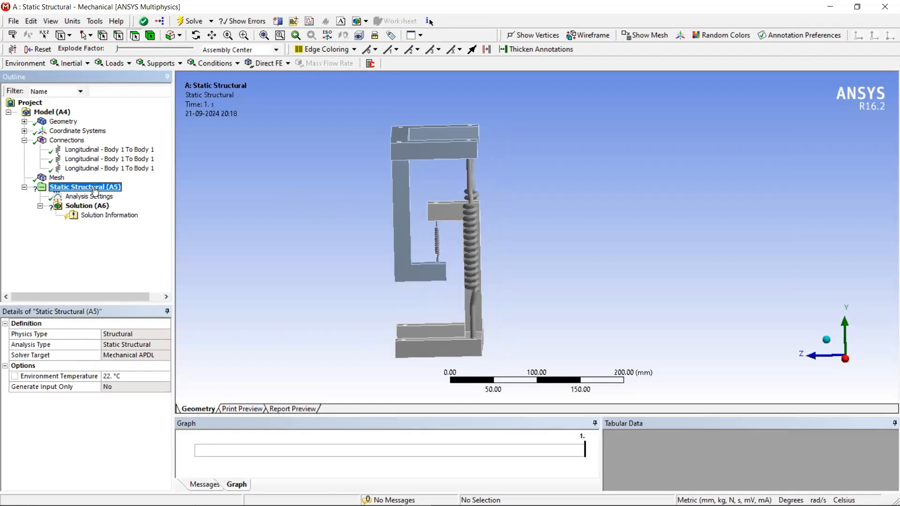
{"action": "right_click", "coordinate": [94, 190]}
{"action": "mouse_move", "coordinate": [148, 200]}
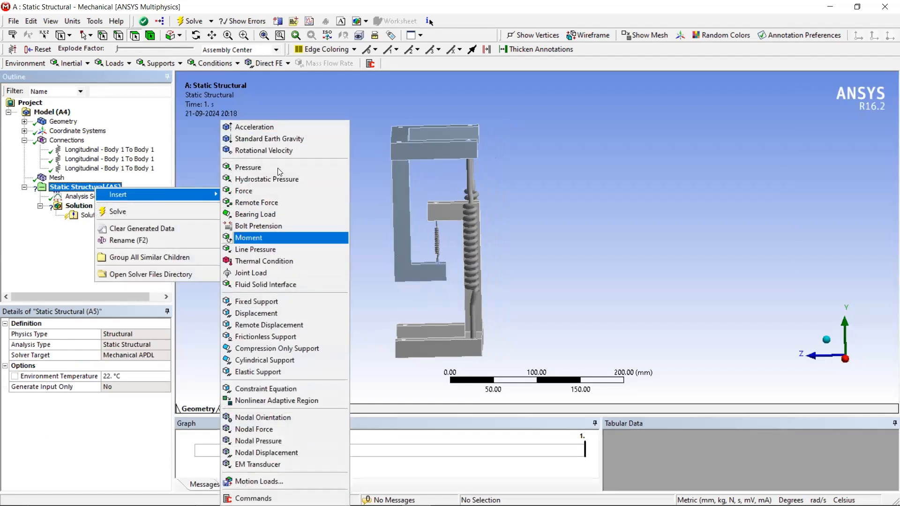
{"action": "left_click", "coordinate": [276, 139]}
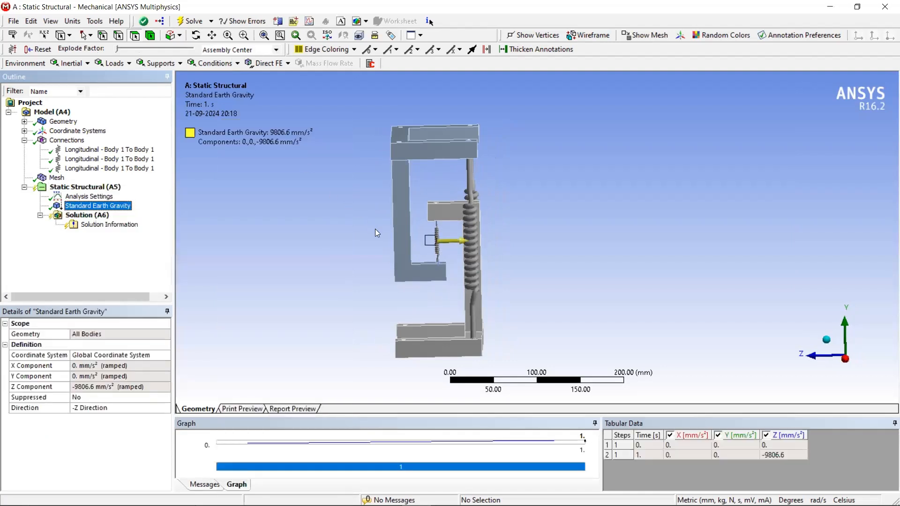
- Set the direction of the Standard Earth Gravity load to -Y Direction
{"action": "left_click_drag", "start_coordinate": [389, 240], "coordinate": [489, 244]}
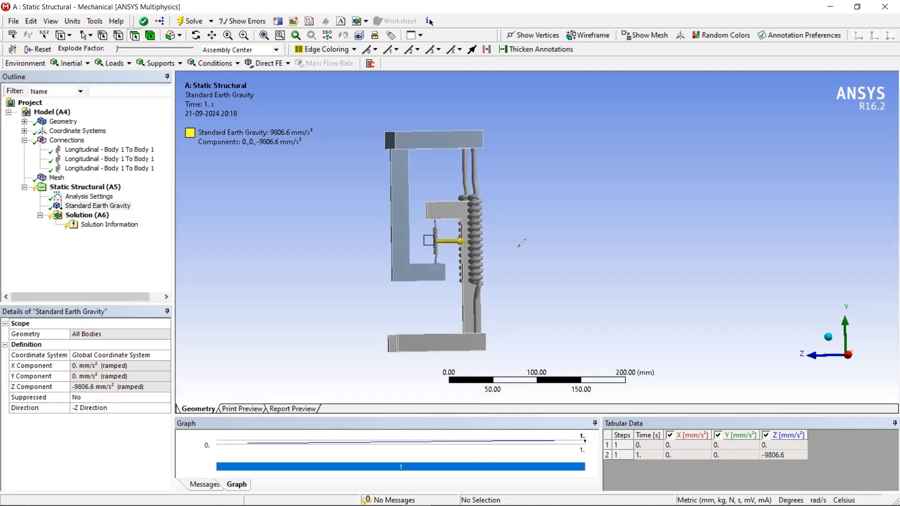
{"action": "mouse_move", "coordinate": [522, 243]}
{"action": "left_mouse_down"}
{"action": "mouse_move", "coordinate": [787, 334]}
{"action": "mouse_move", "coordinate": [843, 377]}
{"action": "mouse_move", "coordinate": [772, 323]}
{"action": "left_mouse_up"}
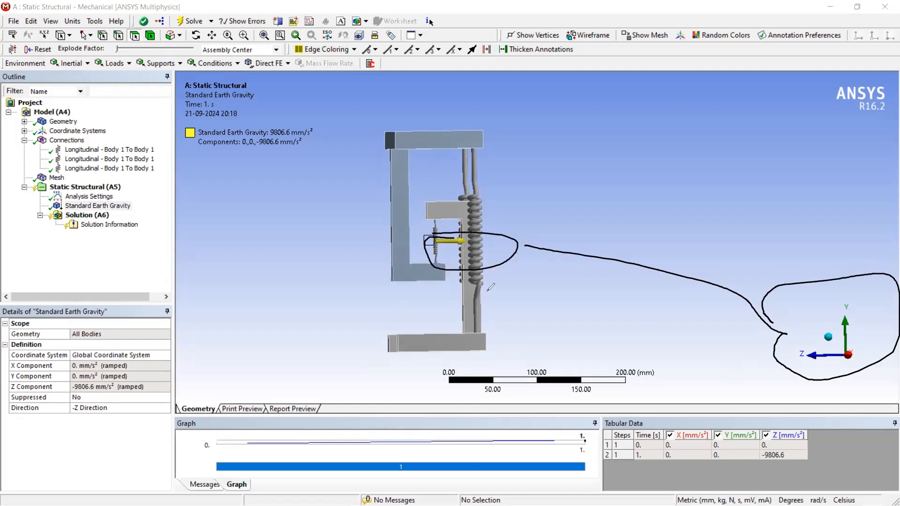
{"action": "key", "text": "Escape"}
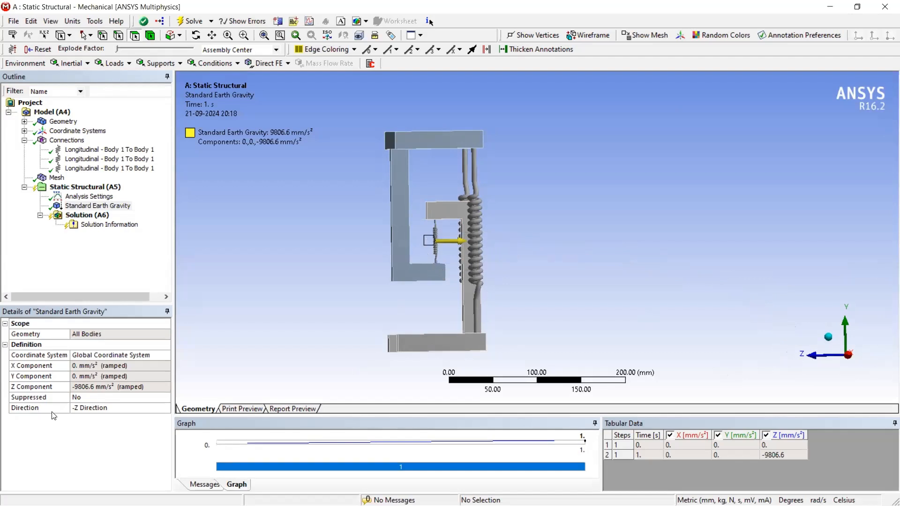
{"action": "left_click", "coordinate": [52, 411]}
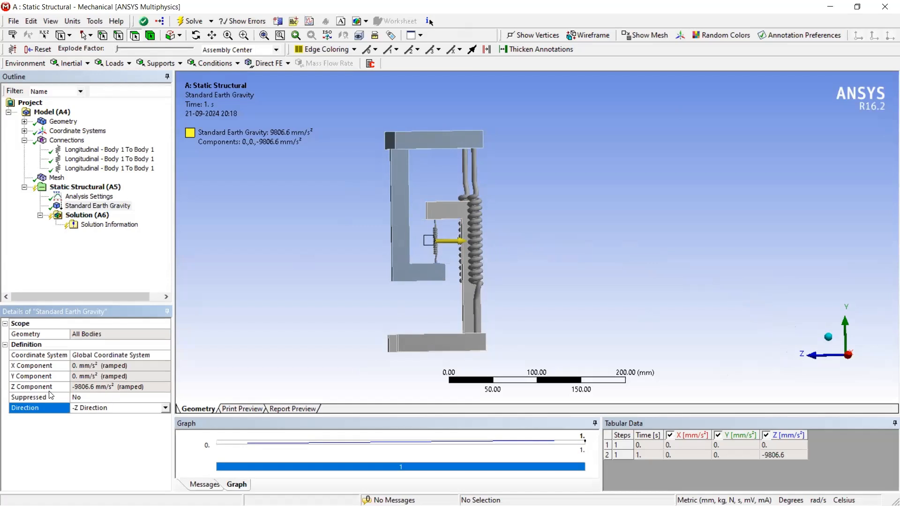
{"action": "left_click", "coordinate": [161, 408]}
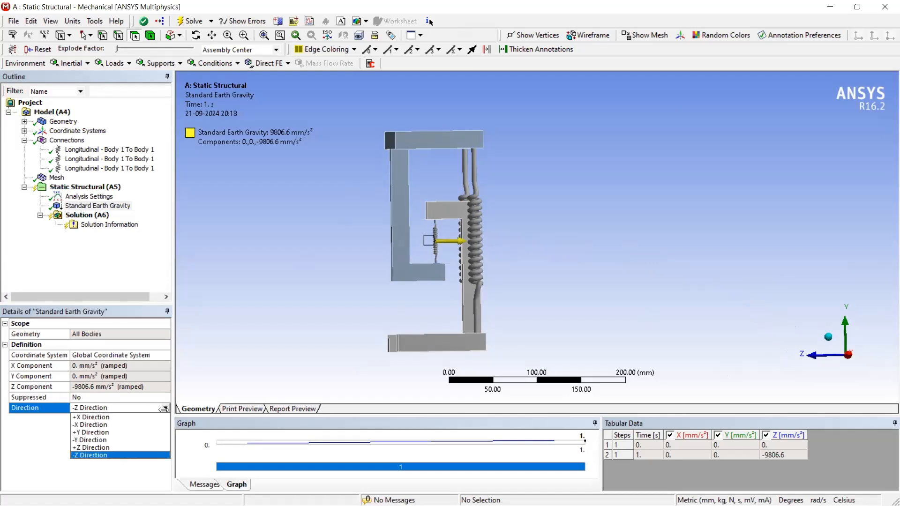
{"action": "left_click", "coordinate": [140, 439]}
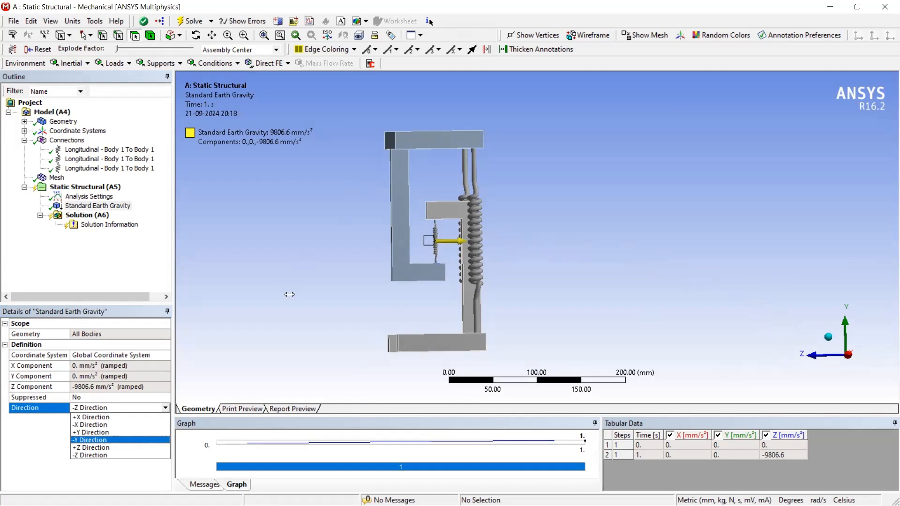
{"action": "mouse_move", "coordinate": [289, 281]}
{"action": "middle_mouse_down"}
{"action": "mouse_move", "coordinate": [226, 282]}
{"action": "mouse_move", "coordinate": [351, 275]}
{"action": "mouse_move", "coordinate": [393, 263]}
{"action": "mouse_move", "coordinate": [364, 266]}
{"action": "mouse_move", "coordinate": [365, 254]}
{"action": "mouse_move", "coordinate": [350, 255]}
{"action": "mouse_move", "coordinate": [286, 275]}
{"action": "middle_mouse_up"}
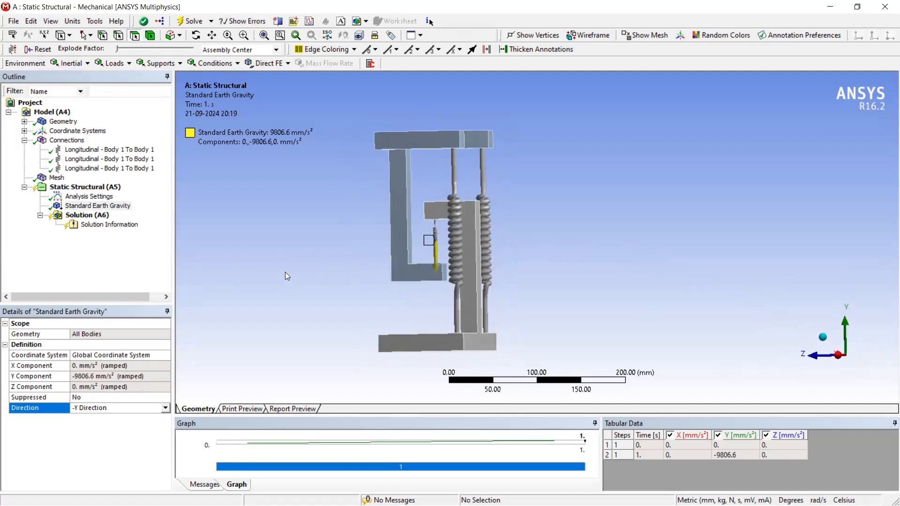
- Add a Fixed Support to the static structural analysis, scoped to the bottom face of the lower frame
{"action": "left_click", "coordinate": [84, 187]}
{"action": "right_click", "coordinate": [83, 188]}
{"action": "mouse_move", "coordinate": [124, 189]}
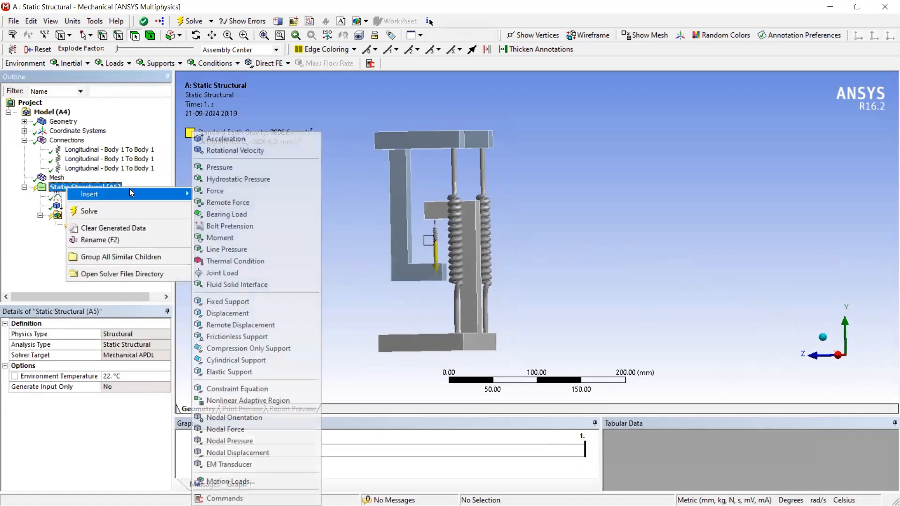
{"action": "left_click", "coordinate": [243, 303]}
{"action": "middle_click_drag", "start_coordinate": [400, 317], "coordinate": [404, 270]}
{"action": "left_click", "coordinate": [463, 292]}
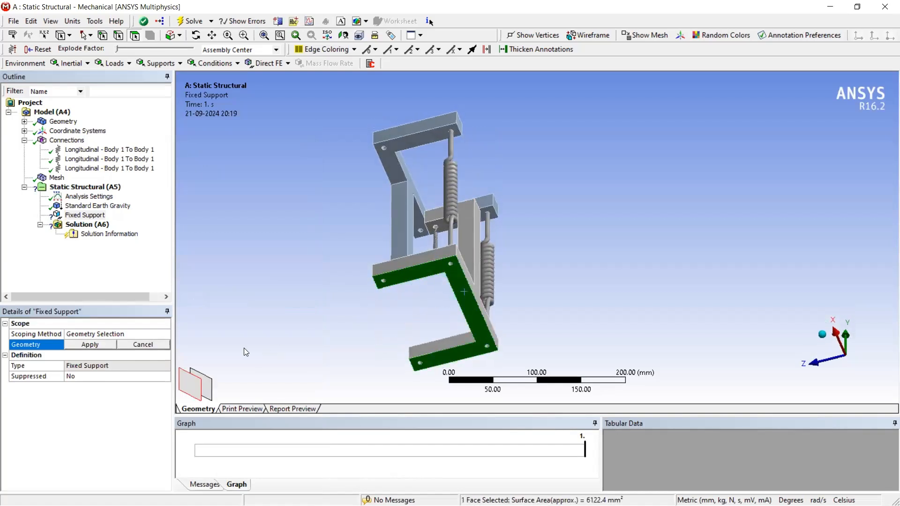
{"action": "left_click", "coordinate": [98, 343]}
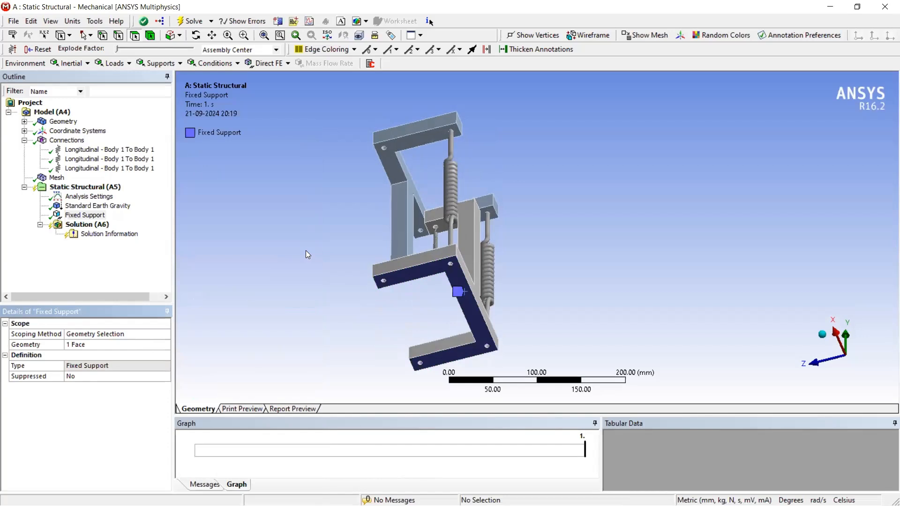
- Examine the upper frame's top face and the applied gravity and fixed support relative to the global axes
{"action": "middle_click_drag", "start_coordinate": [307, 255], "coordinate": [323, 286]}
{"action": "left_click", "coordinate": [392, 138]}
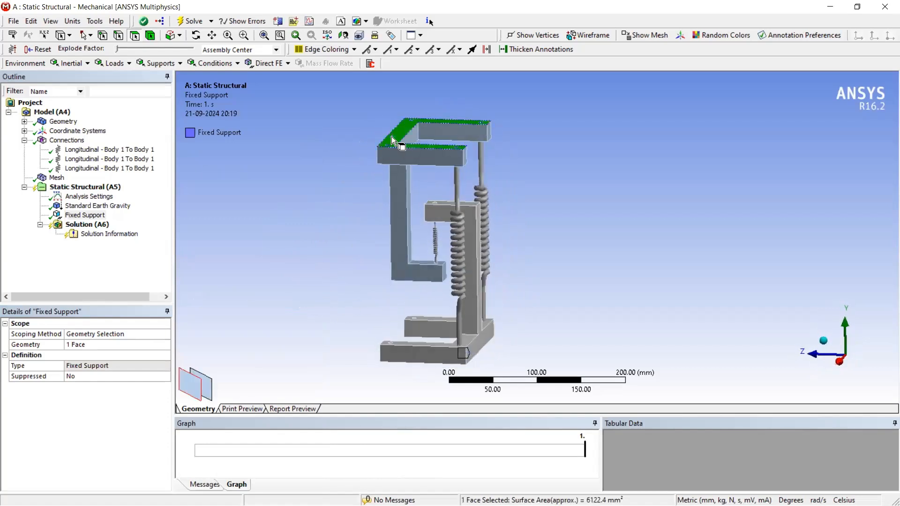
{"action": "left_click", "coordinate": [328, 193]}
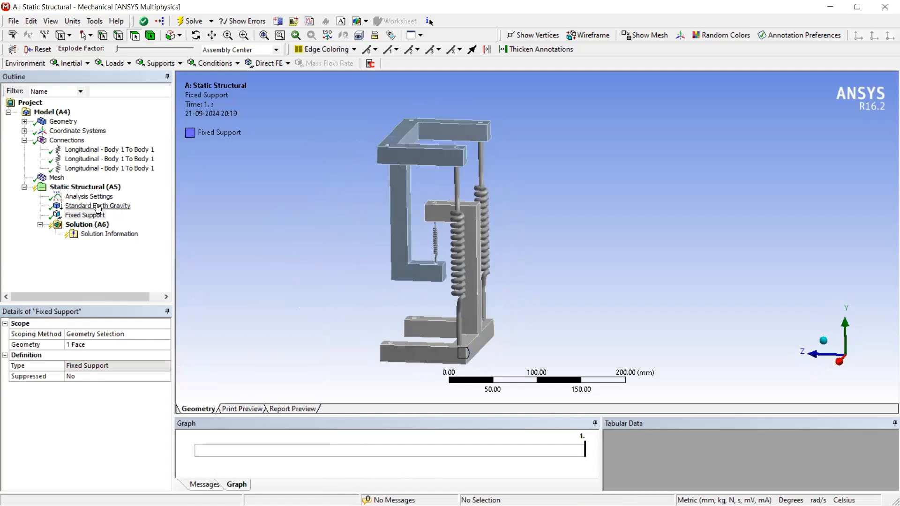
{"action": "left_click", "coordinate": [85, 187]}
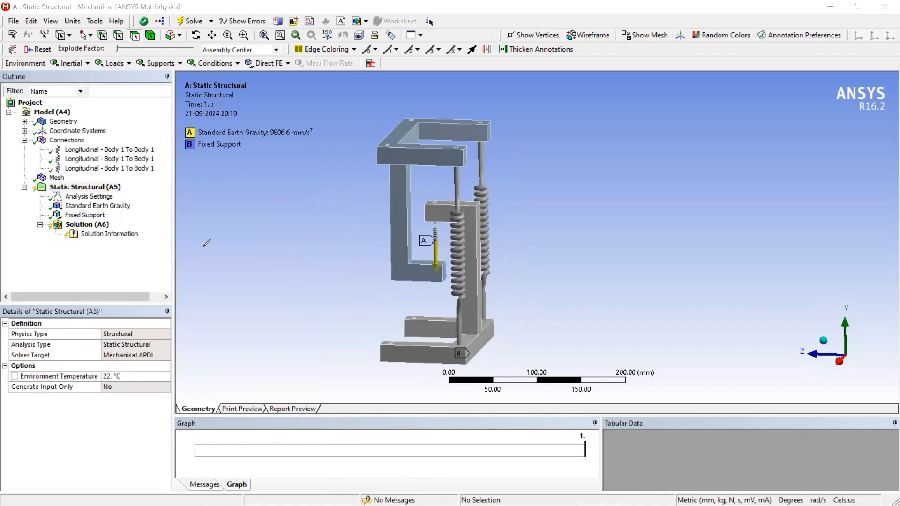
{"action": "mouse_move", "coordinate": [377, 117]}
{"action": "left_mouse_down"}
{"action": "mouse_move", "coordinate": [353, 216]}
{"action": "mouse_move", "coordinate": [361, 211]}
{"action": "left_mouse_up"}
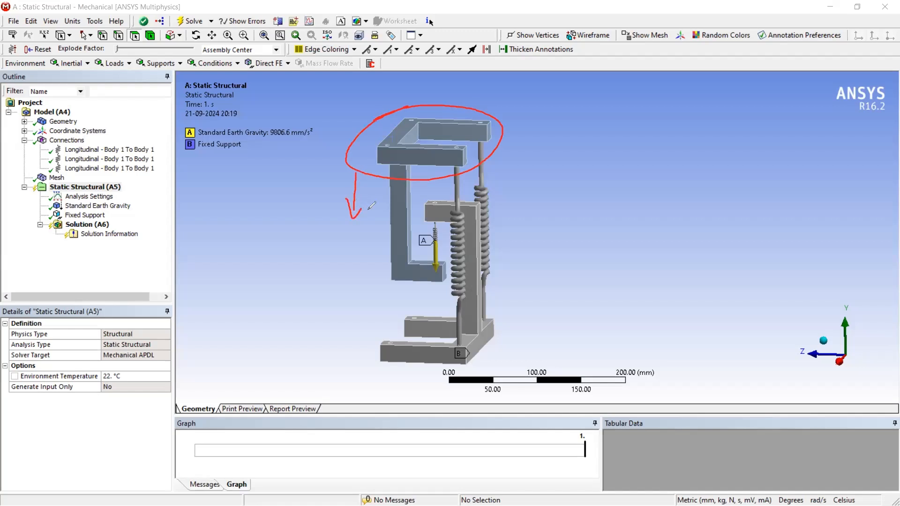
{"action": "mouse_move", "coordinate": [301, 230]}
{"action": "left_mouse_down"}
{"action": "mouse_move", "coordinate": [325, 228]}
{"action": "mouse_move", "coordinate": [320, 247]}
{"action": "left_mouse_up"}
{"action": "mouse_move", "coordinate": [791, 309]}
{"action": "left_mouse_down"}
{"action": "mouse_move", "coordinate": [872, 388]}
{"action": "mouse_move", "coordinate": [784, 318]}
{"action": "mouse_move", "coordinate": [791, 312]}
{"action": "left_mouse_up"}
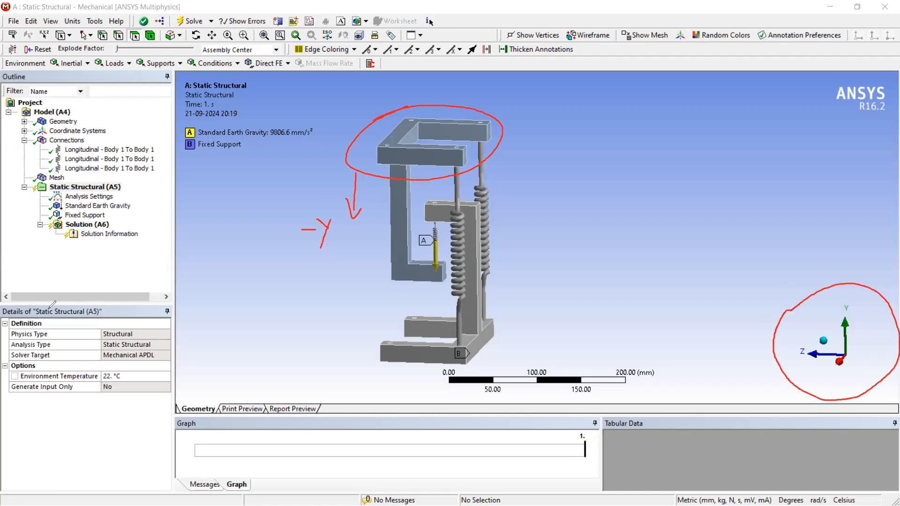
{"action": "key", "text": "Escape"}
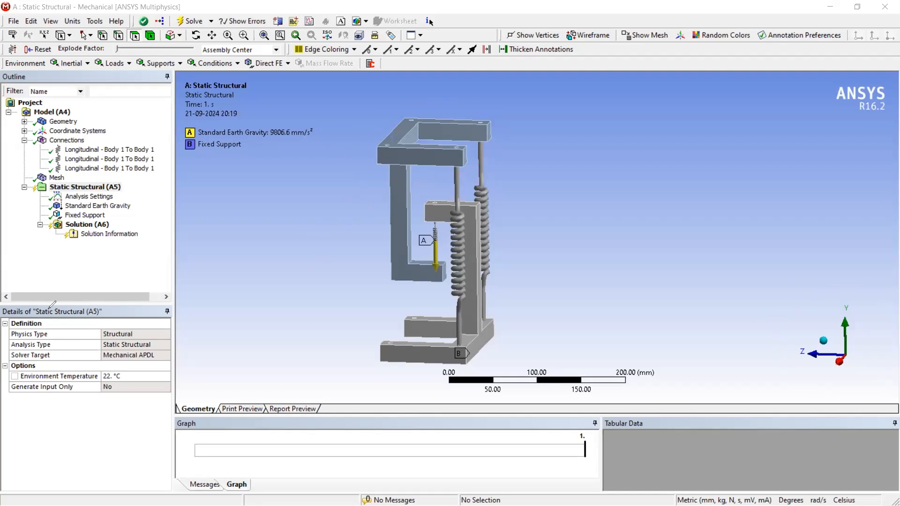
- Add a Displacement to the static structural analysis, scoped to the top face of the upper frame
{"action": "left_click", "coordinate": [89, 188]}
{"action": "right_click", "coordinate": [89, 190]}
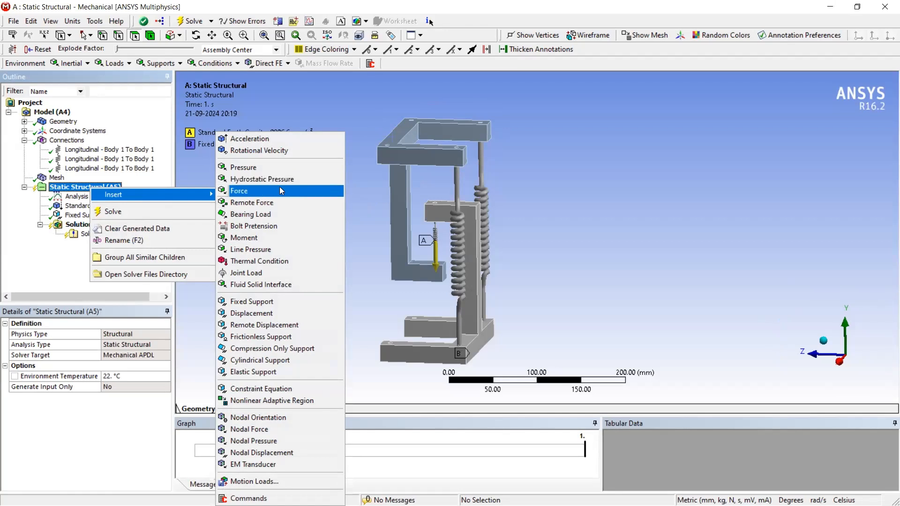
{"action": "left_click", "coordinate": [265, 320]}
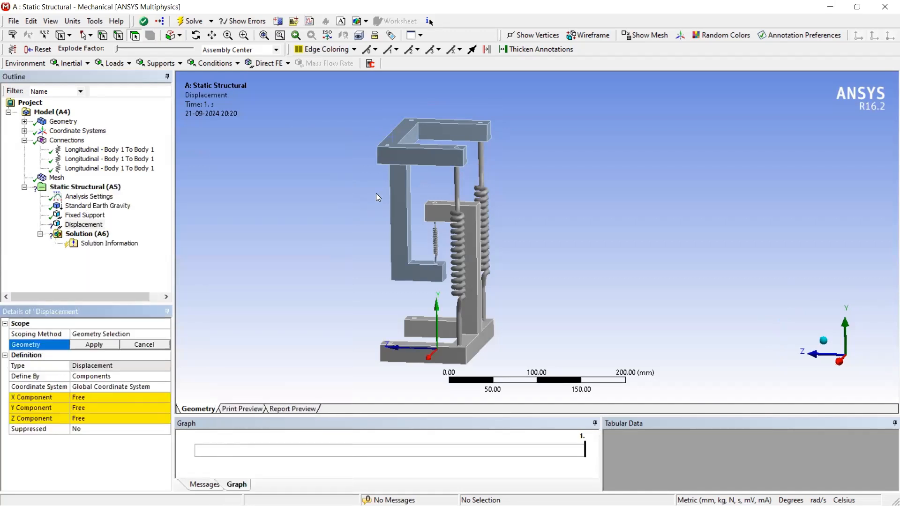
{"action": "left_click", "coordinate": [401, 133]}
{"action": "left_click", "coordinate": [91, 346]}
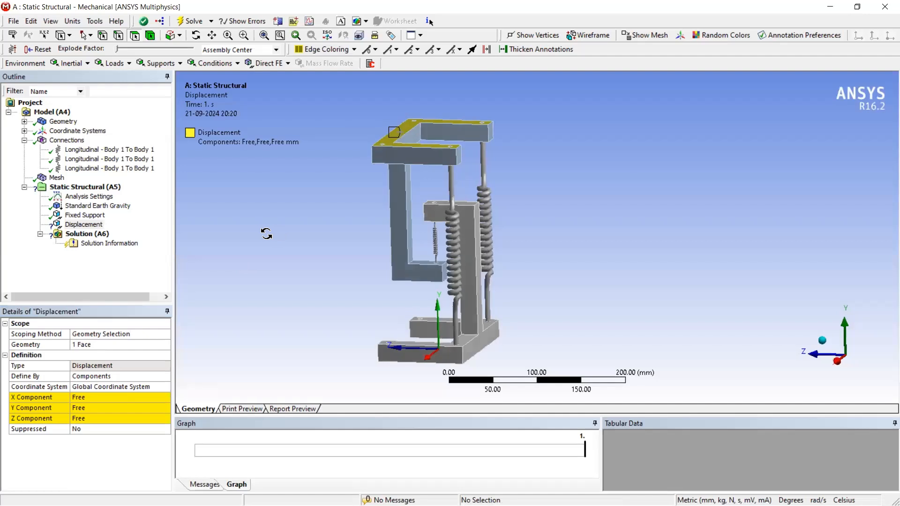
{"action": "left_click_drag", "start_coordinate": [325, 219], "coordinate": [332, 212]}
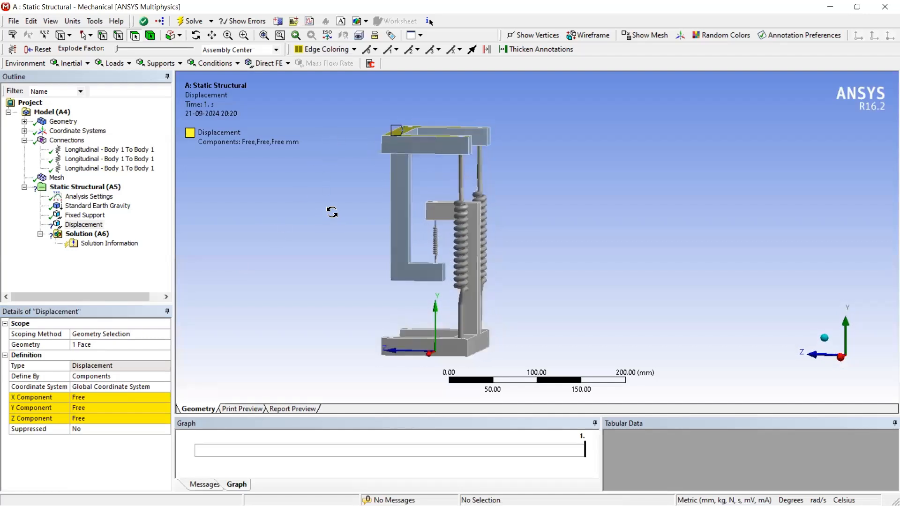
- Set the X and Z components of the upper frame's displacement to 0 mm
{"action": "left_click", "coordinate": [92, 398]}
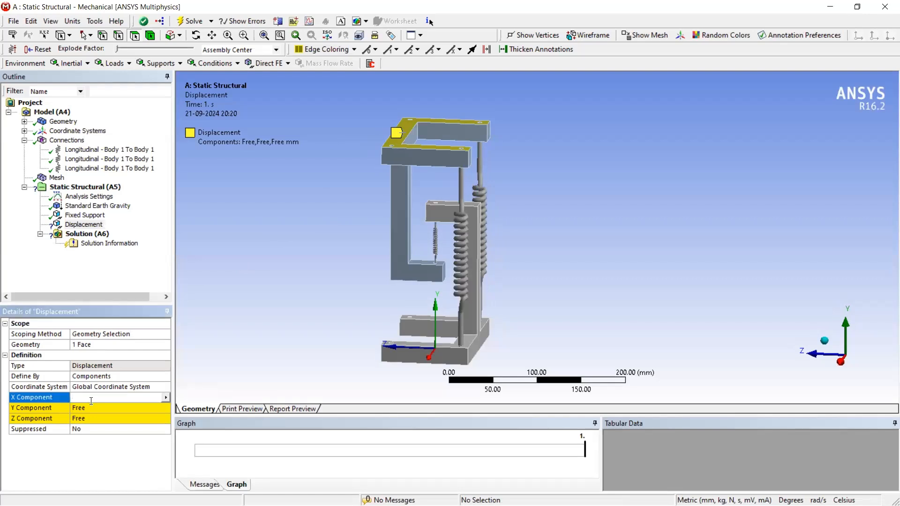
{"action": "type", "text": "0"}
{"action": "key", "text": "Return"}
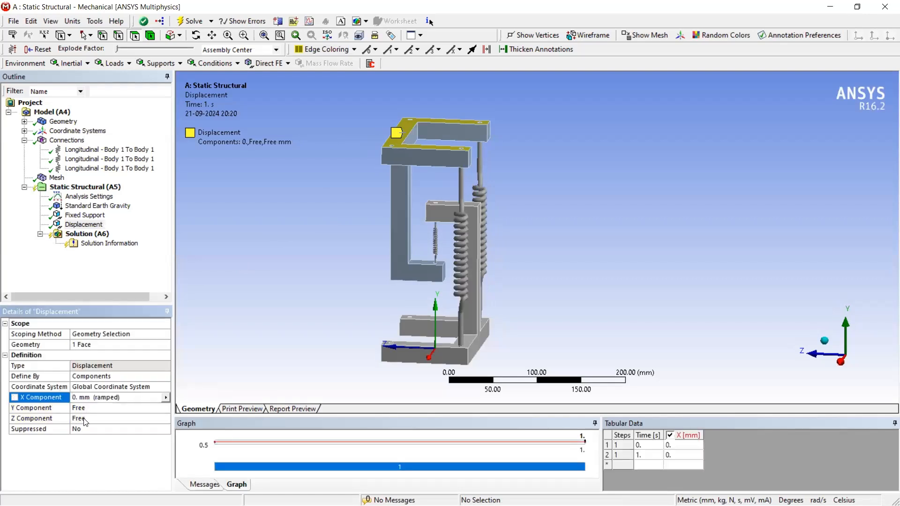
{"action": "left_click", "coordinate": [85, 418]}
{"action": "type", "text": "0"}
{"action": "key", "text": "Return"}
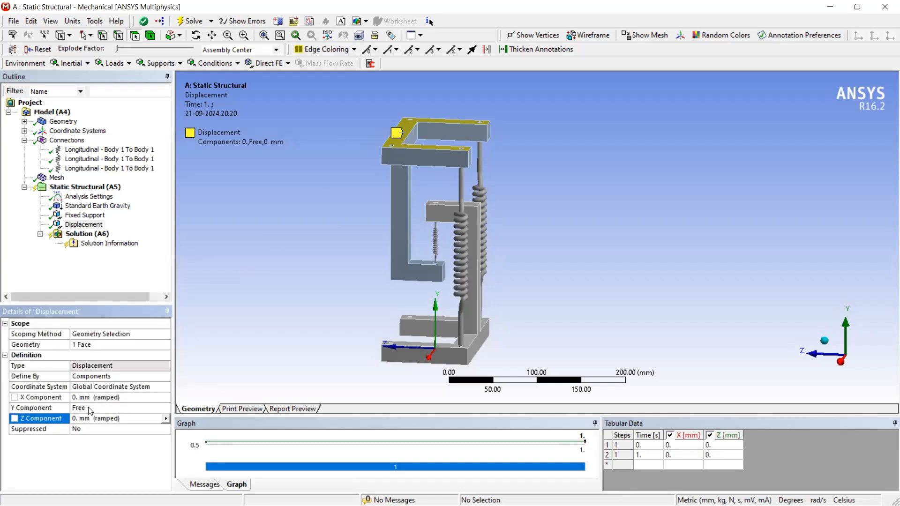
- Define the displacement's Y component as Tabular data and enlarge the graph and data table area
{"action": "left_click", "coordinate": [91, 408]}
{"action": "left_click", "coordinate": [167, 408]}
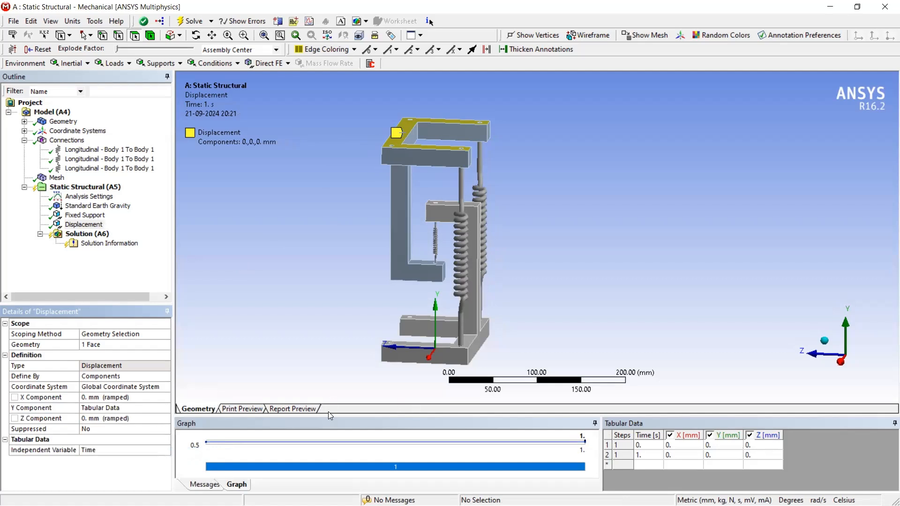
{"action": "left_click_drag", "start_coordinate": [328, 417], "coordinate": [328, 305]}
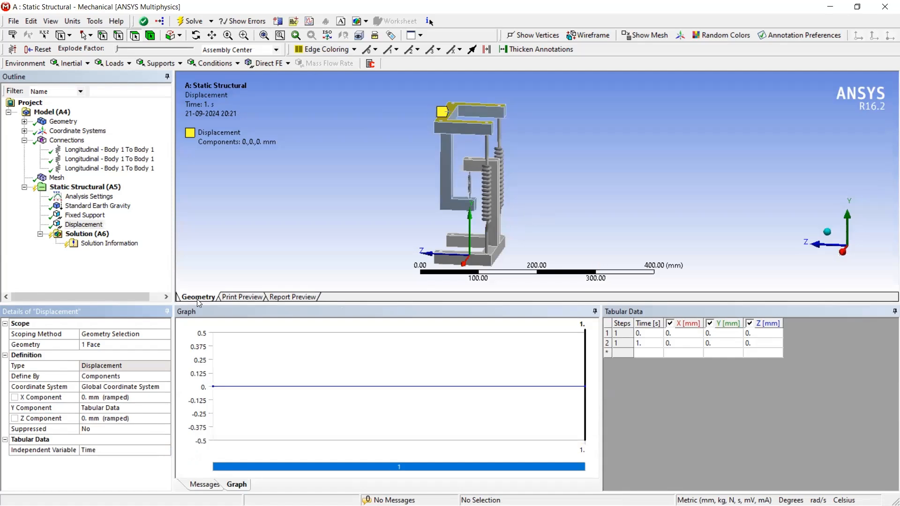
- Review the displacement's X, Y and Z component definitions against the model's orientation and the tabular time steps
{"action": "left_click", "coordinate": [57, 398]}
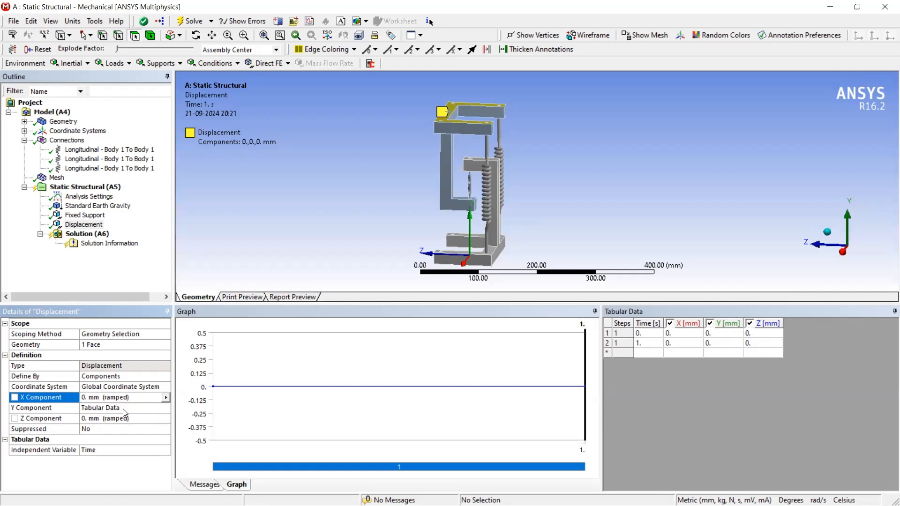
{"action": "middle_click_drag", "start_coordinate": [354, 202], "coordinate": [335, 205]}
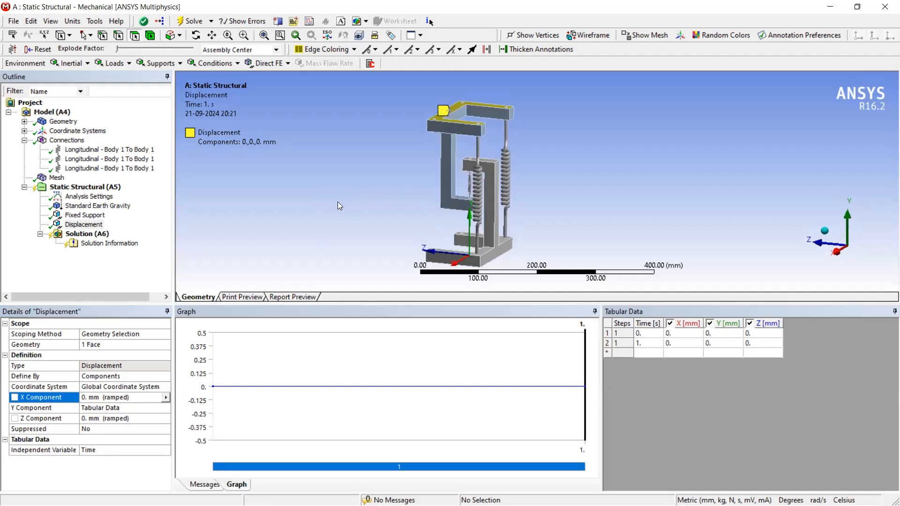
{"action": "scroll", "coordinate": [421, 192], "scroll_direction": "up", "scroll_amount": 3}
{"action": "scroll", "coordinate": [421, 192], "scroll_direction": "down", "scroll_amount": 5}
{"action": "middle_click_drag", "start_coordinate": [502, 239], "coordinate": [462, 226]}
{"action": "left_click", "coordinate": [26, 418]}
{"action": "scroll", "coordinate": [464, 192], "scroll_direction": "up", "scroll_amount": 3}
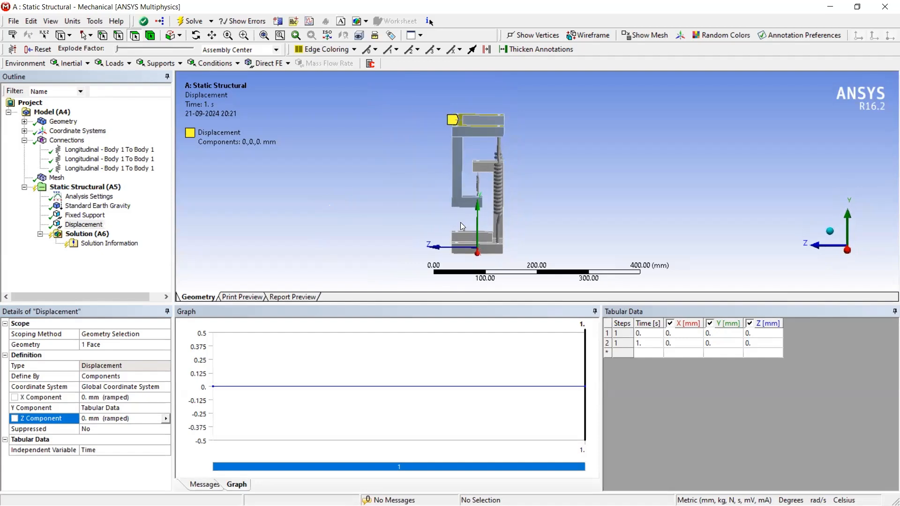
{"action": "left_click", "coordinate": [74, 408]}
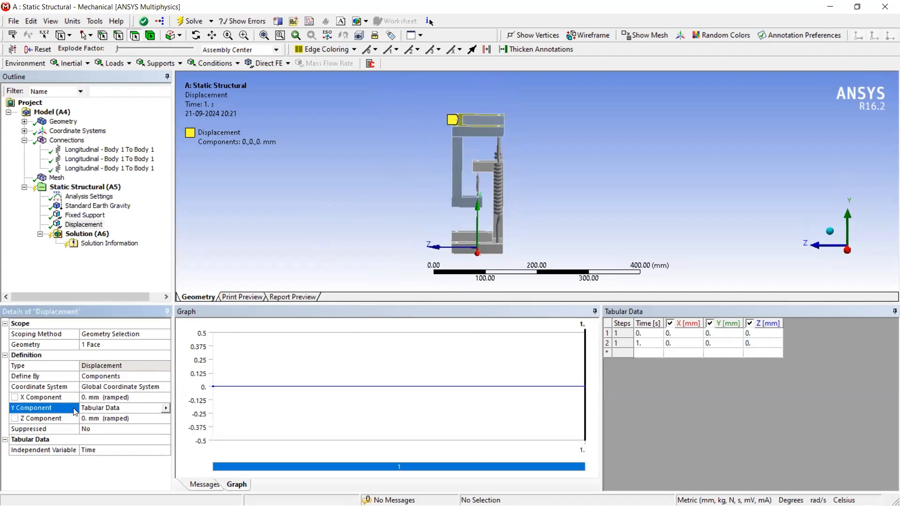
{"action": "left_click", "coordinate": [166, 408]}
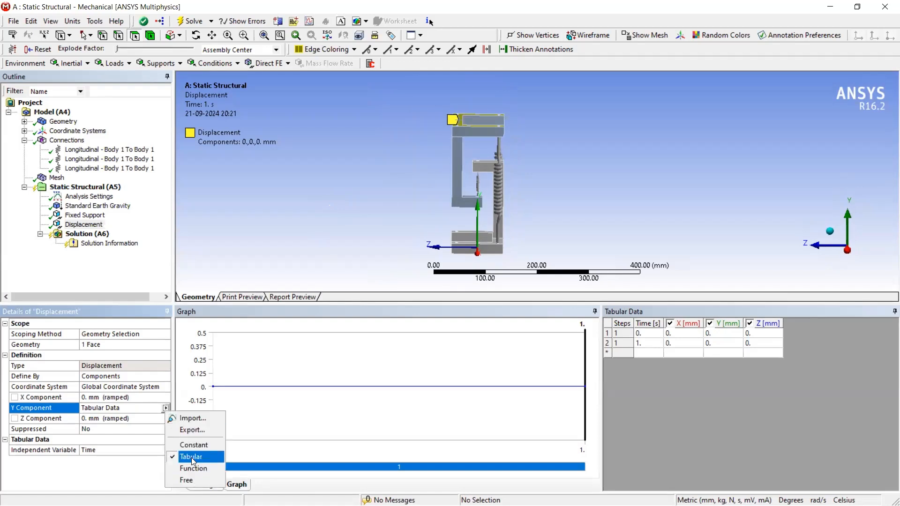
{"action": "left_click", "coordinate": [192, 457]}
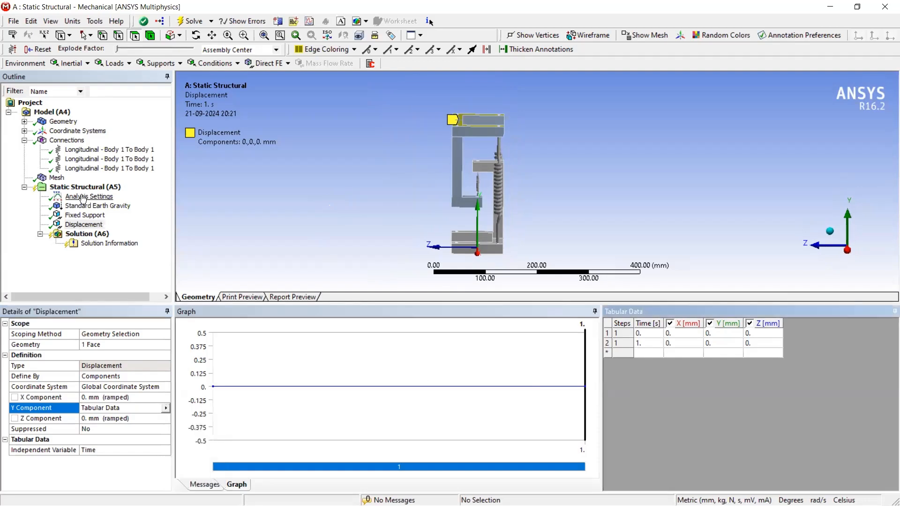
{"action": "left_click", "coordinate": [624, 334]}
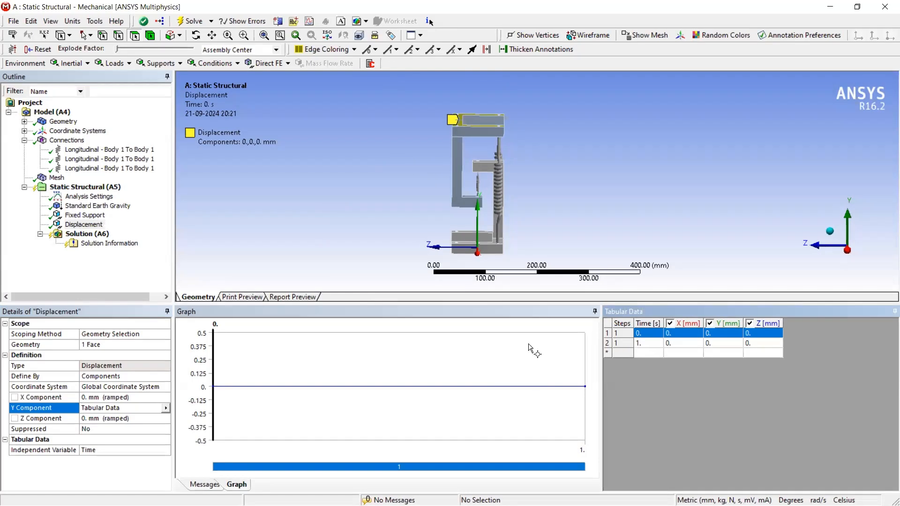
- Set the number of steps in the analysis settings to 30
{"action": "left_click", "coordinate": [89, 197]}
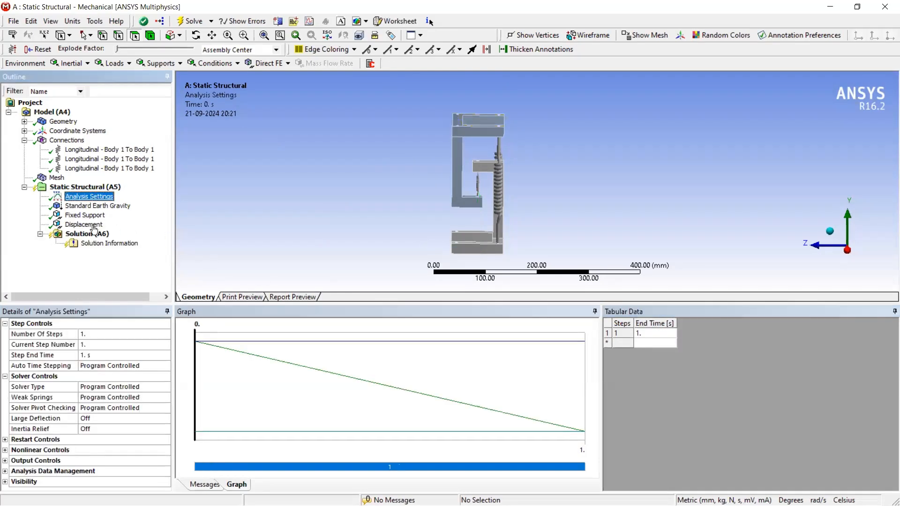
{"action": "left_click", "coordinate": [76, 335]}
{"action": "left_click", "coordinate": [101, 335]}
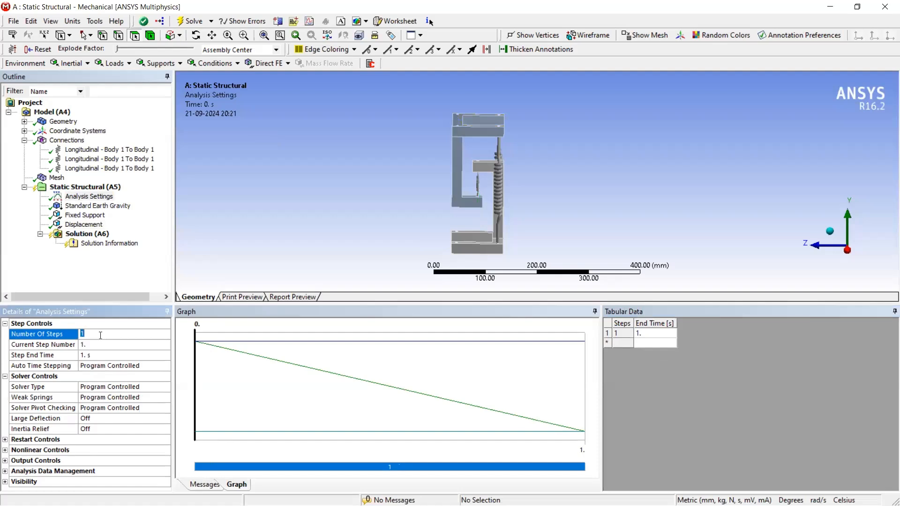
{"action": "type", "text": "30"}
{"action": "key", "text": "Return"}
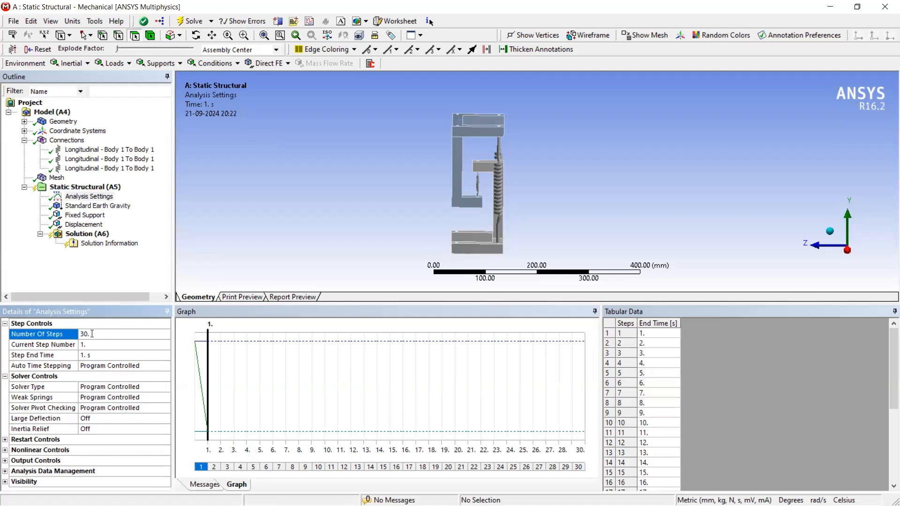
- Set the displacement's Y value at time 0 s to 1 mm in the tabular data
{"action": "left_click", "coordinate": [83, 224]}
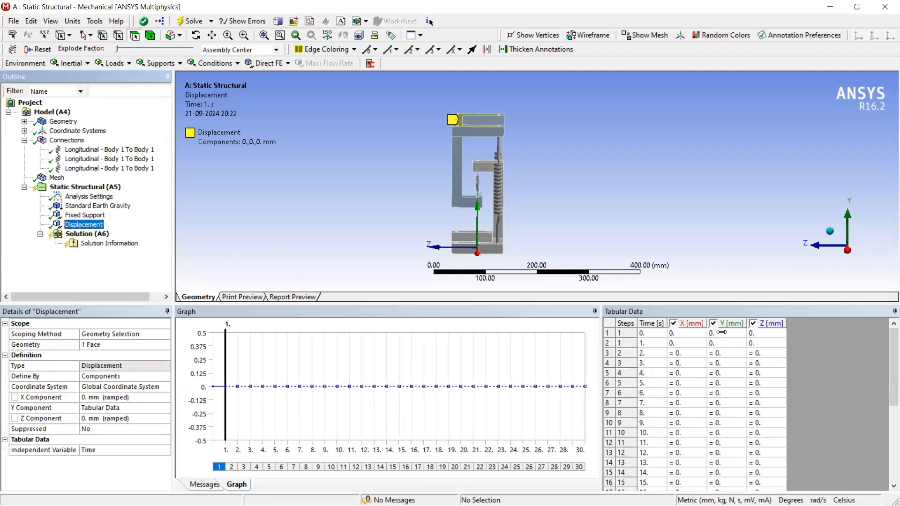
{"action": "left_click_drag", "start_coordinate": [889, 368], "coordinate": [890, 334]}
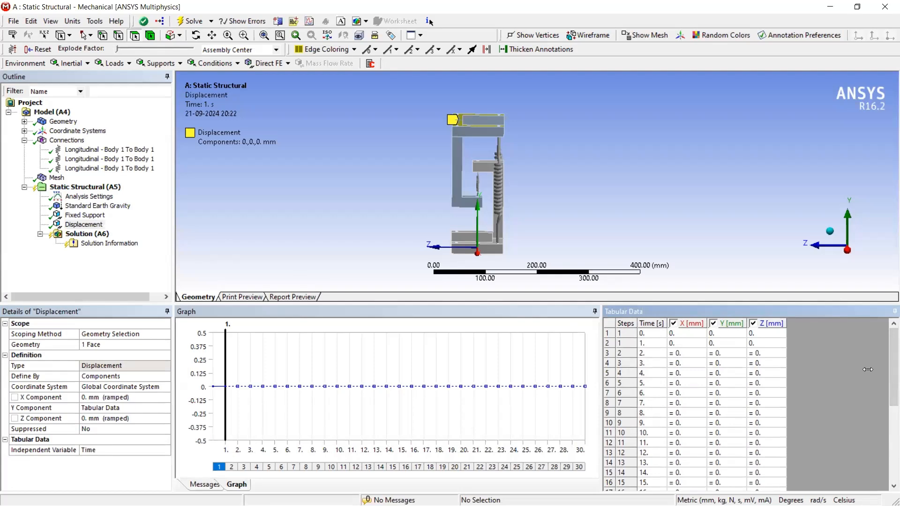
{"action": "left_click_drag", "start_coordinate": [890, 358], "coordinate": [890, 338]}
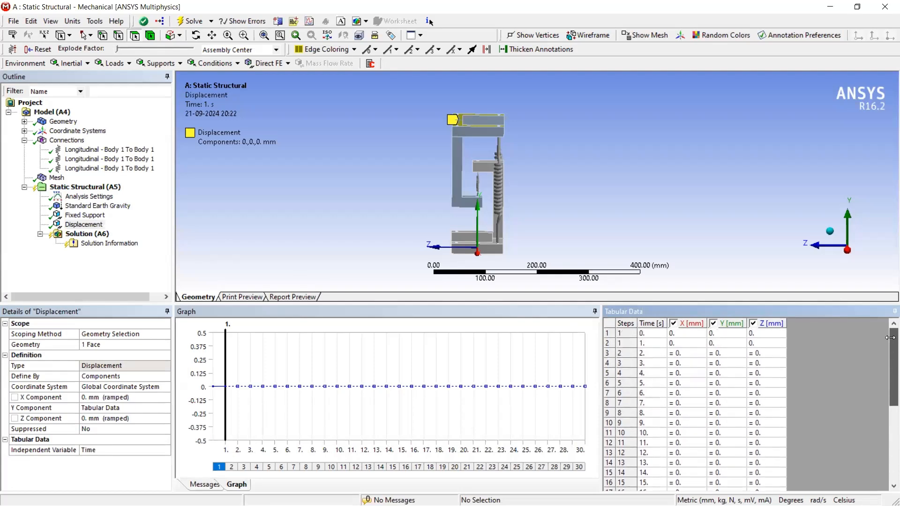
{"action": "left_click", "coordinate": [725, 333]}
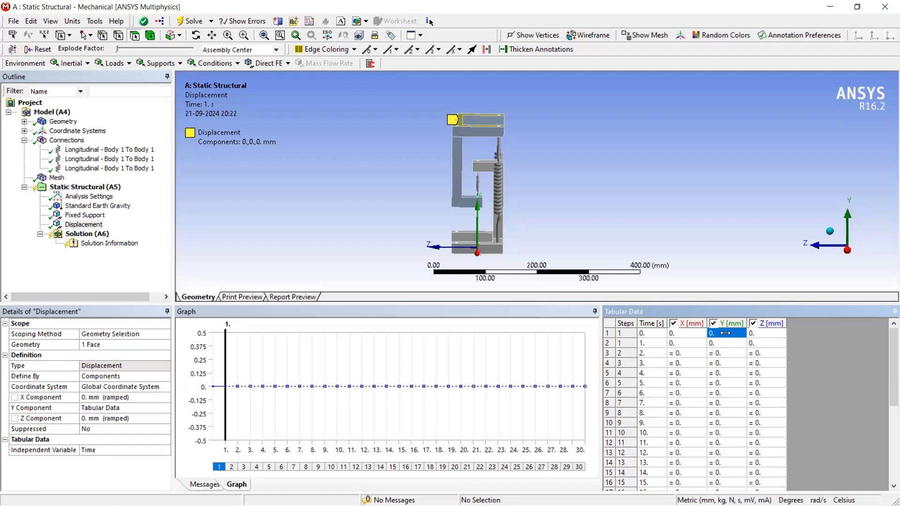
{"action": "type", "text": "1"}
{"action": "key", "text": "Return"}
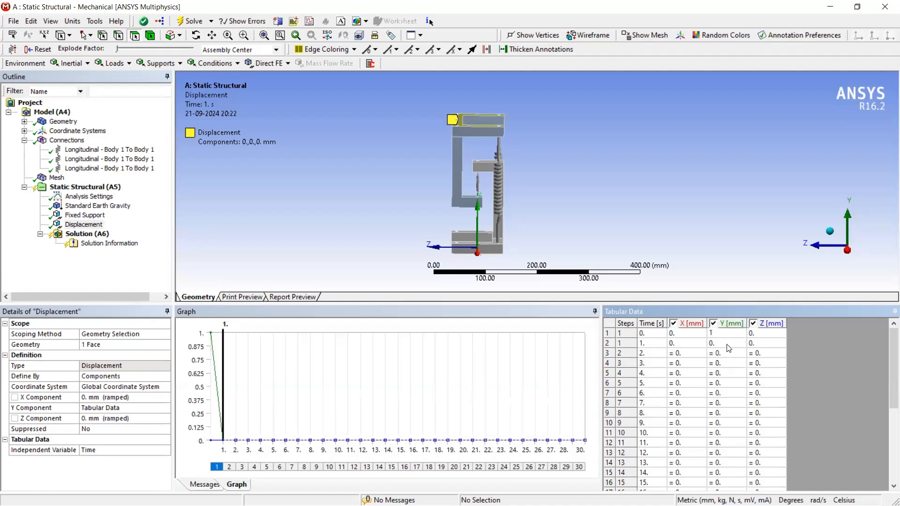
- Set the displacement's Y value at time 30 s to -20 mm and check the interpolated values of the steps between
{"action": "left_click", "coordinate": [730, 345]}
{"action": "scroll", "coordinate": [726, 408], "scroll_direction": "down", "scroll_amount": 5}
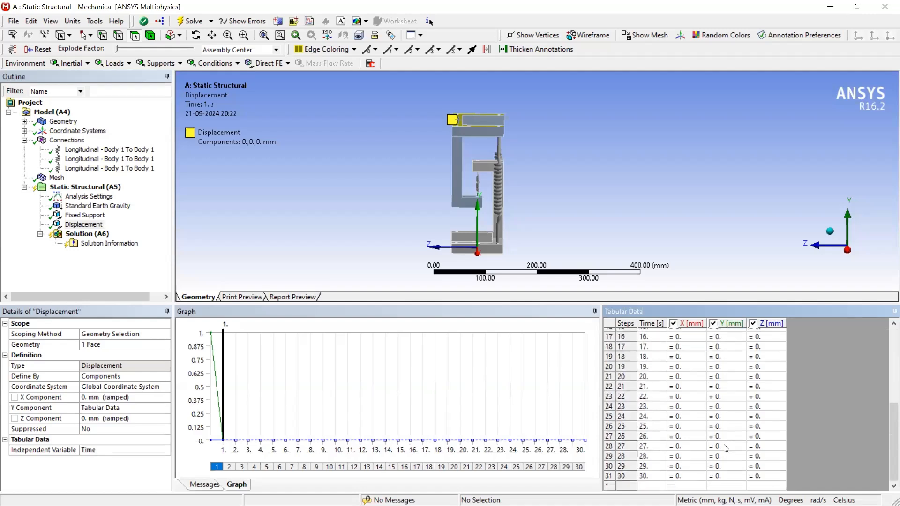
{"action": "left_click", "coordinate": [726, 477]}
{"action": "type", "text": "-20"}
{"action": "key", "text": "Return"}
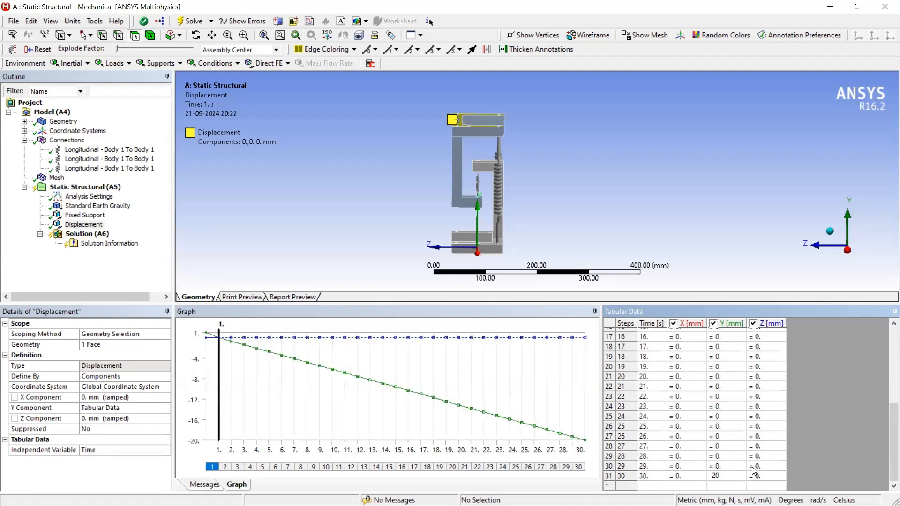
{"action": "scroll", "coordinate": [735, 388], "scroll_direction": "up", "scroll_amount": 5}
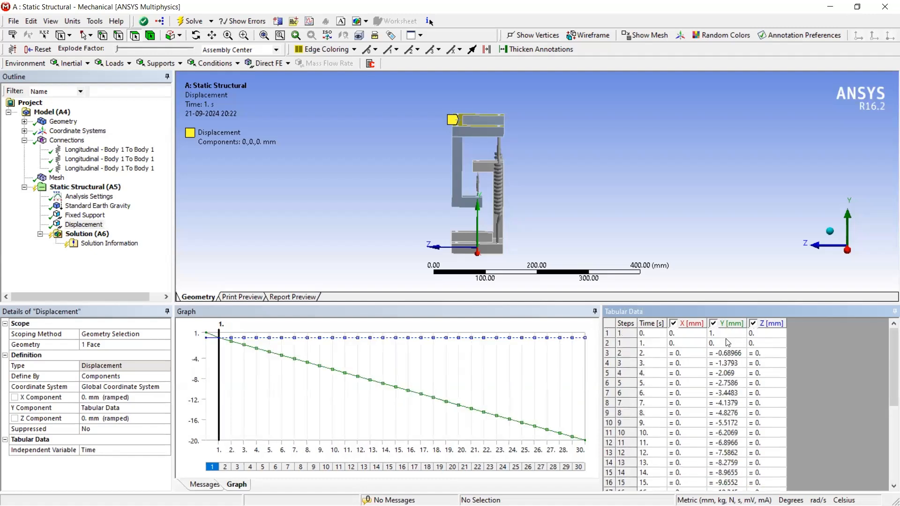
{"action": "scroll", "coordinate": [735, 407], "scroll_direction": "down", "scroll_amount": 5}
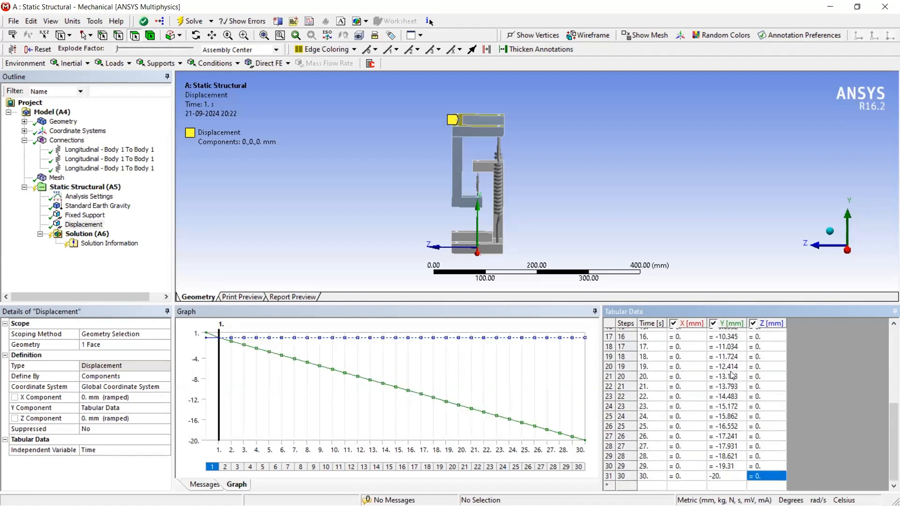
{"action": "scroll", "coordinate": [727, 449], "scroll_direction": "up", "scroll_amount": 5}
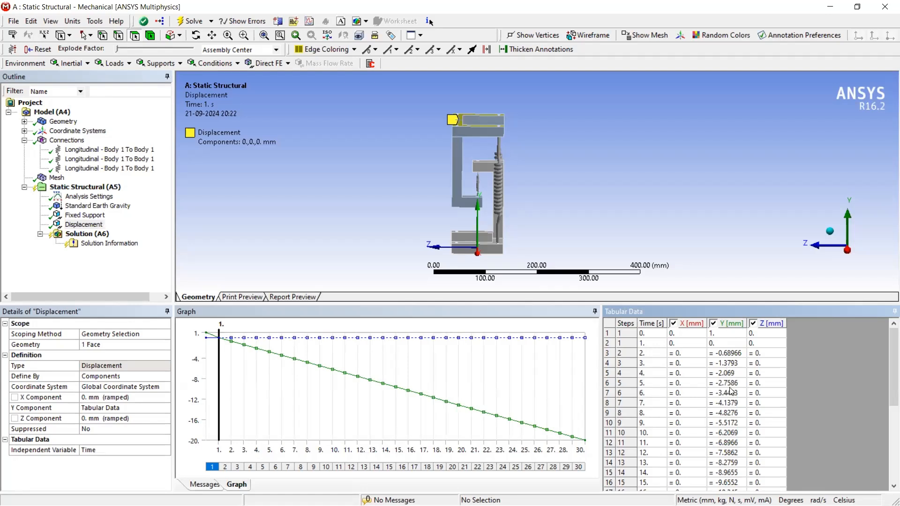
{"action": "scroll", "coordinate": [729, 391], "scroll_direction": "down", "scroll_amount": 5}
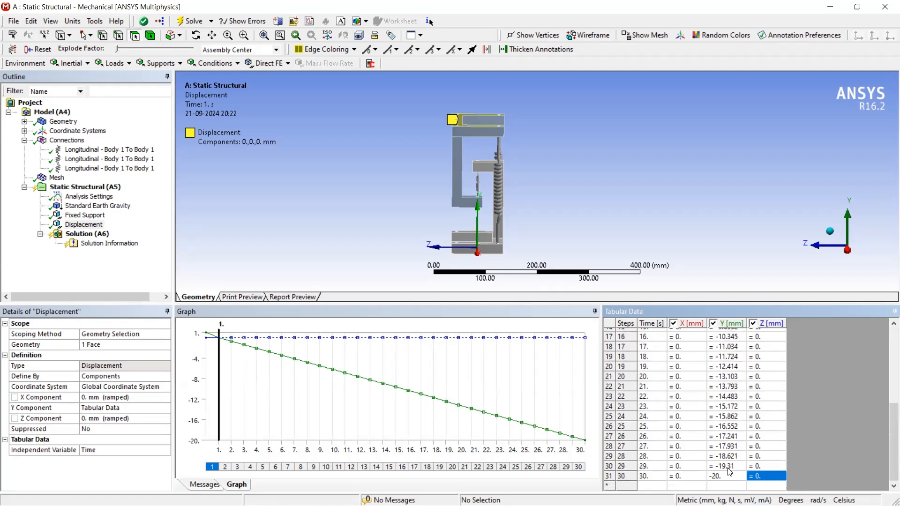
{"action": "left_click", "coordinate": [727, 477]}
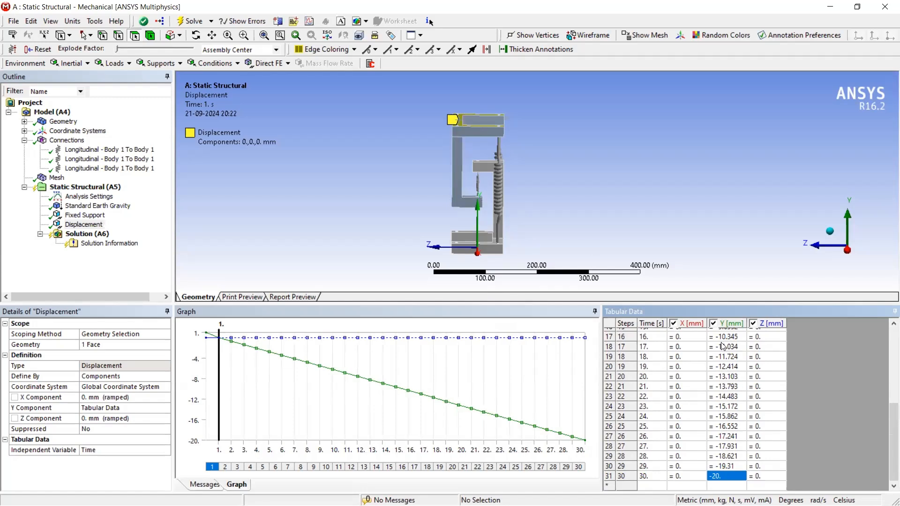
- Add a Total Deformation result for all bodies to the solution
{"action": "left_click", "coordinate": [81, 234]}
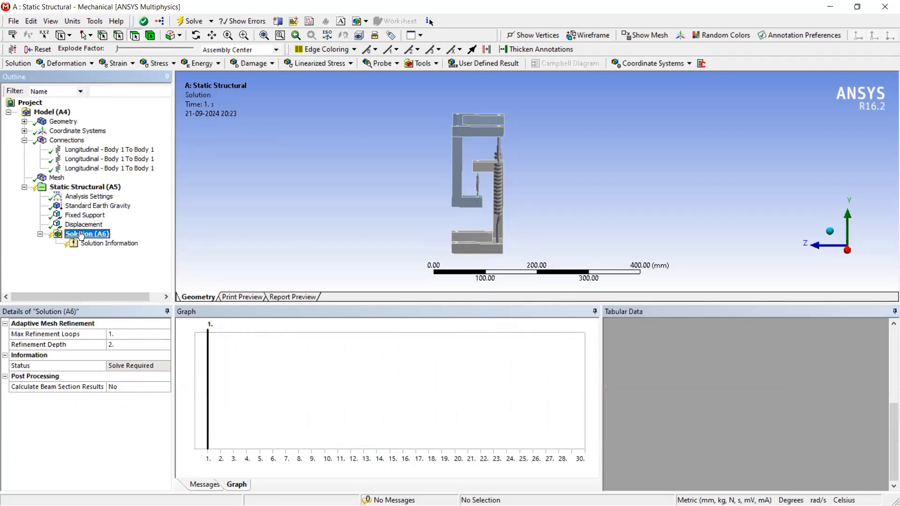
{"action": "right_click", "coordinate": [81, 234]}
{"action": "mouse_move", "coordinate": [168, 242]}
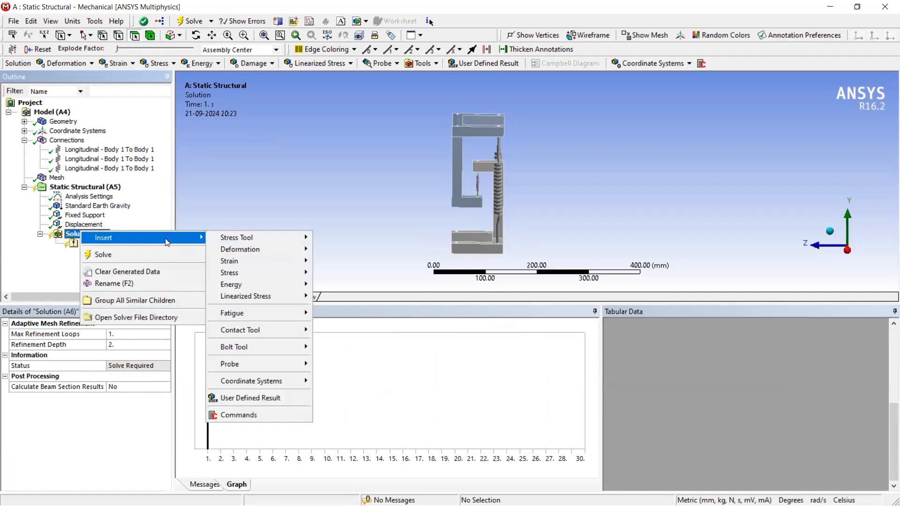
{"action": "mouse_move", "coordinate": [284, 245]}
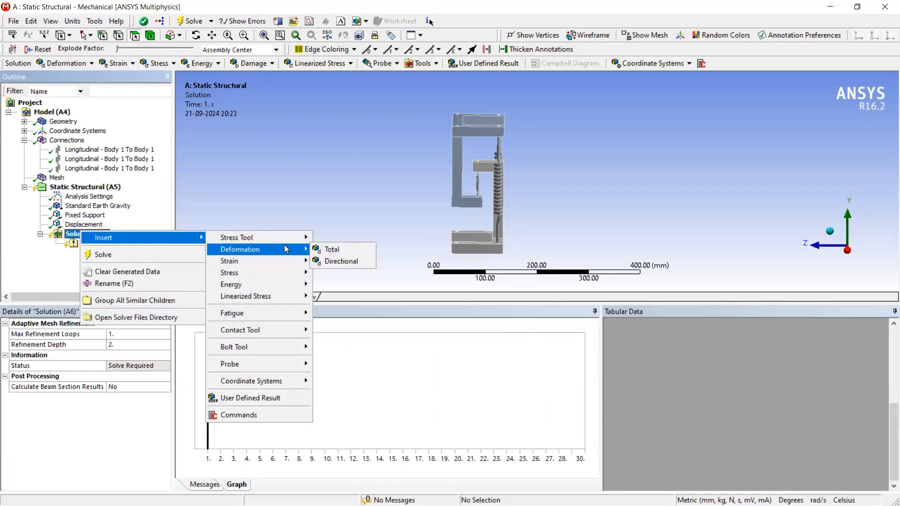
{"action": "left_click", "coordinate": [349, 251]}
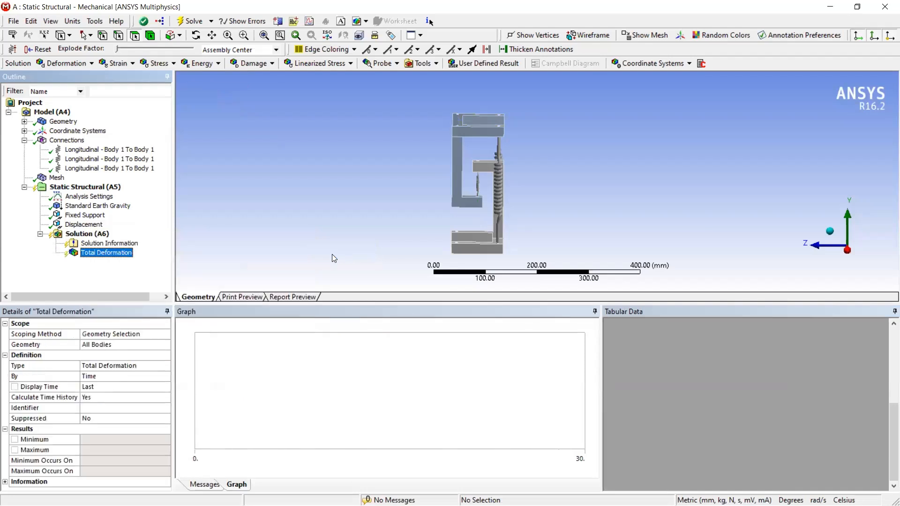
- Solve the static structural analysis
{"action": "middle_click_drag", "start_coordinate": [418, 172], "coordinate": [394, 169]}
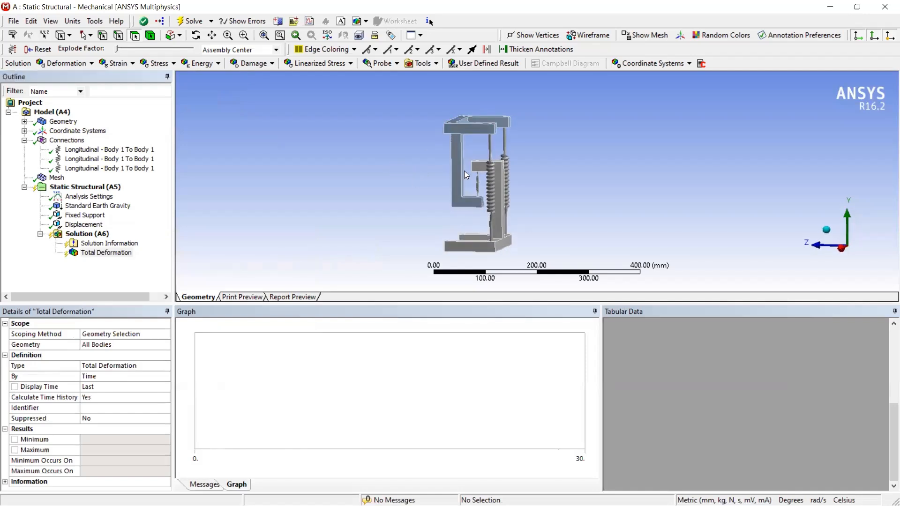
{"action": "middle_click_drag", "start_coordinate": [444, 196], "coordinate": [430, 194]}
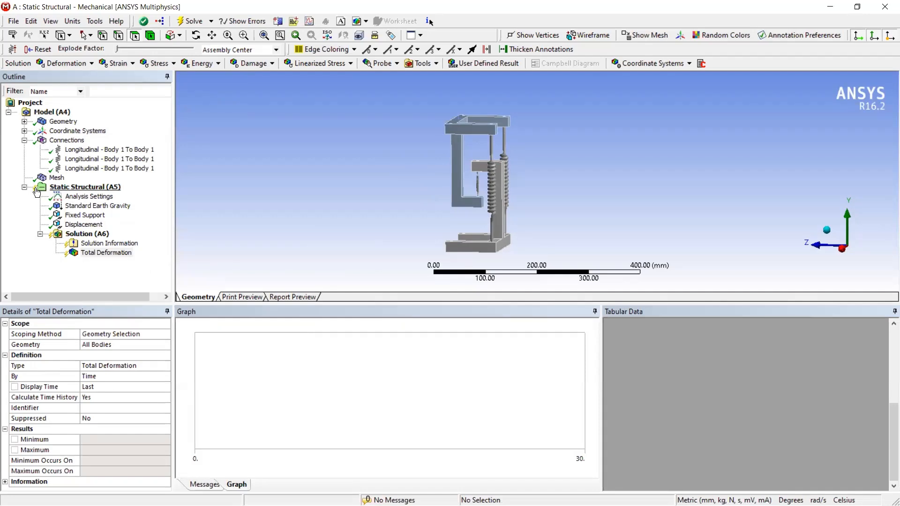
{"action": "left_click", "coordinate": [183, 23]}
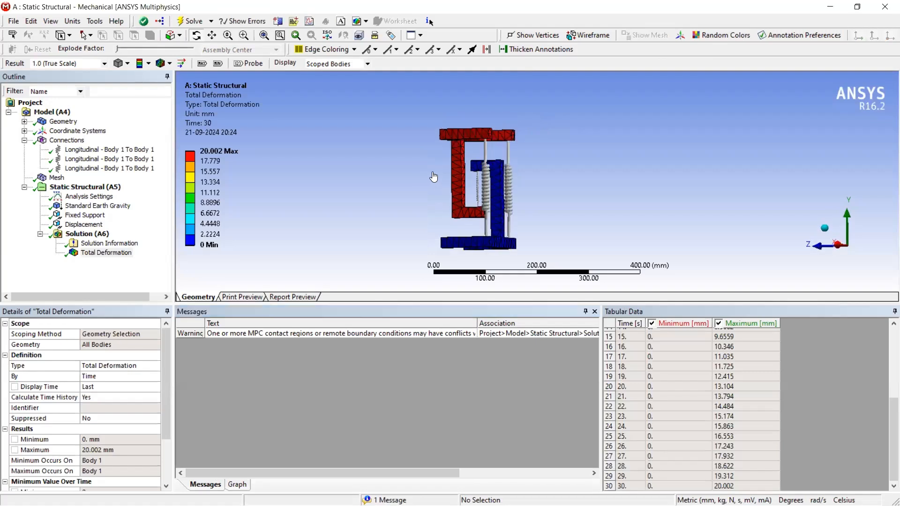
- Display the Total Deformation result with its graph and play the deformation animation
{"action": "left_click", "coordinate": [105, 254]}
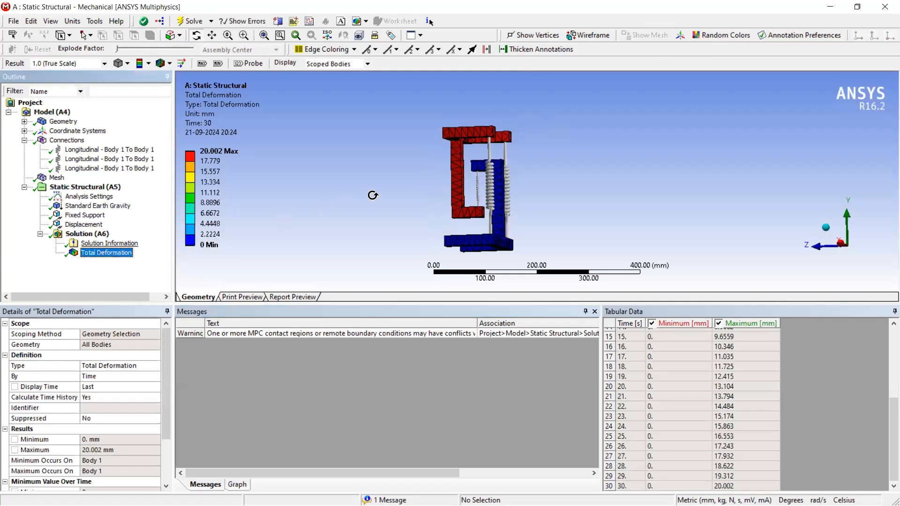
{"action": "left_click_drag", "start_coordinate": [370, 203], "coordinate": [367, 213]}
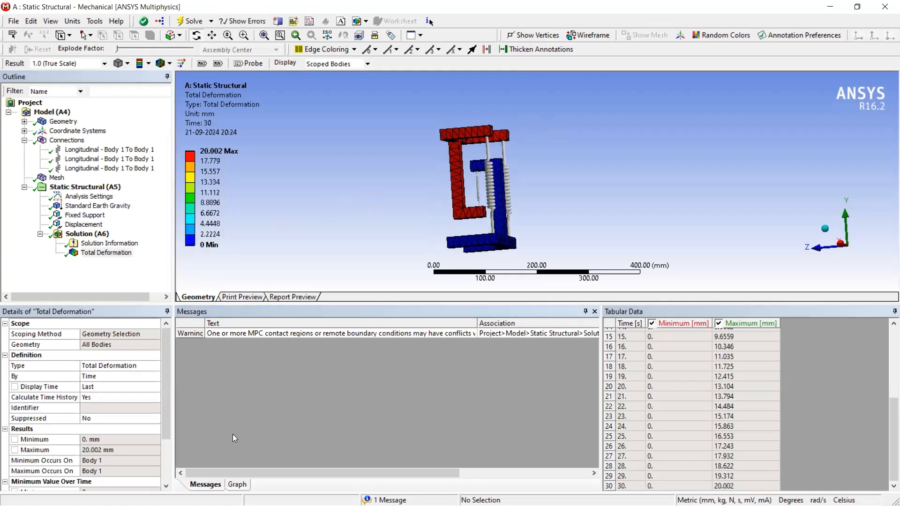
{"action": "left_click", "coordinate": [237, 484]}
{"action": "left_click", "coordinate": [222, 326]}
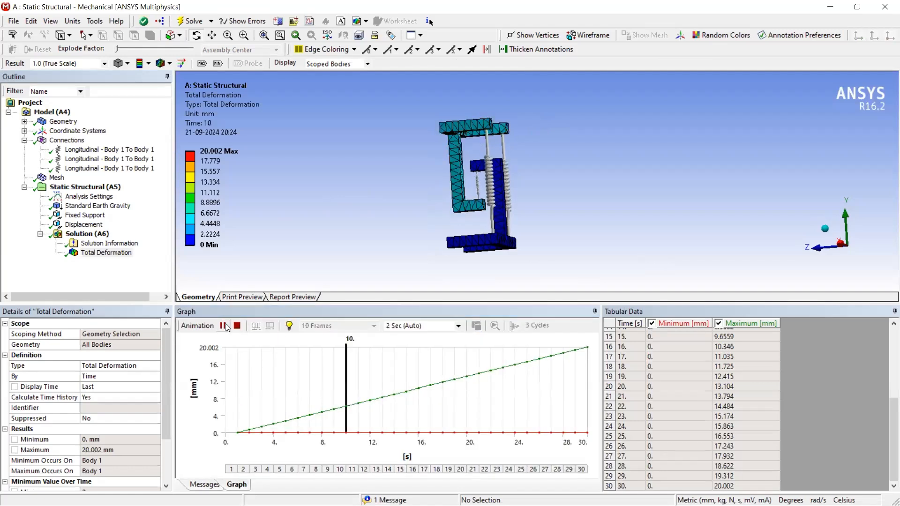
- Enlarge the model display area and examine how the frames and springs move during the deformation animation
{"action": "scroll", "coordinate": [462, 204], "scroll_direction": "up", "scroll_amount": 3}
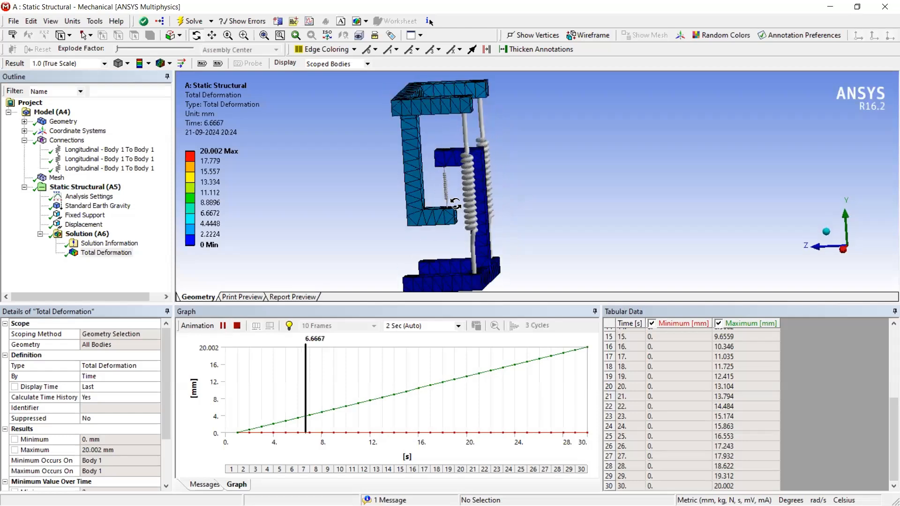
{"action": "scroll", "coordinate": [430, 204], "scroll_direction": "up", "scroll_amount": 3}
{"action": "middle_click_drag", "start_coordinate": [429, 201], "coordinate": [517, 185], "text": "ctrl"}
{"action": "scroll", "coordinate": [515, 193], "scroll_direction": "up", "scroll_amount": 2}
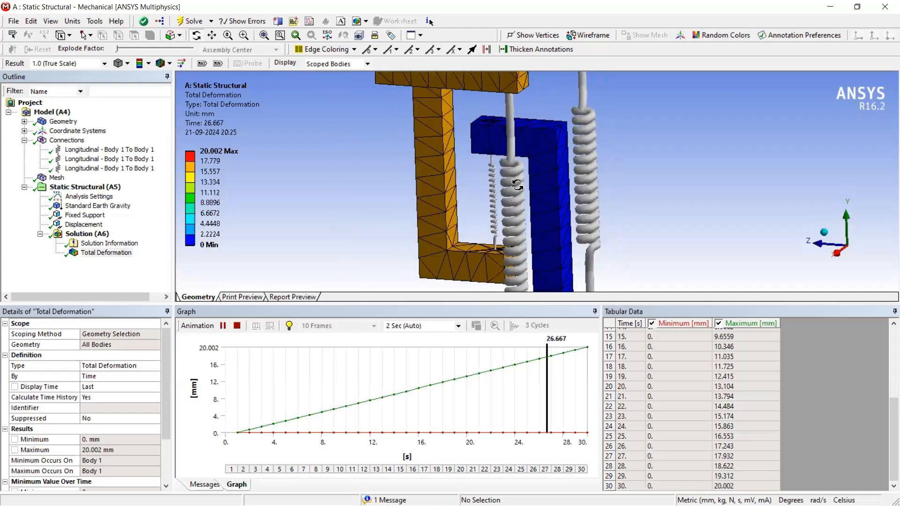
{"action": "scroll", "coordinate": [516, 197], "scroll_direction": "down", "scroll_amount": 3}
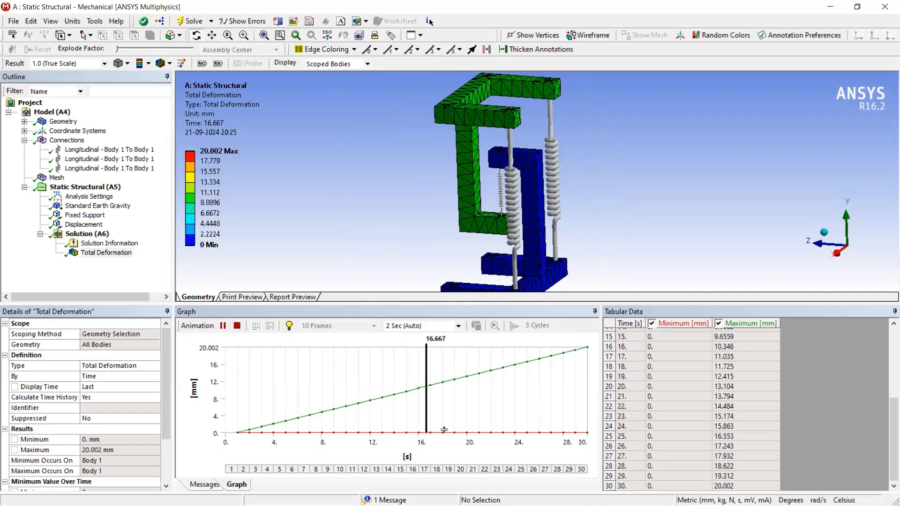
{"action": "left_click_drag", "start_coordinate": [444, 429], "coordinate": [444, 430]}
{"action": "middle_click_drag", "start_coordinate": [478, 283], "coordinate": [471, 270], "text": "ctrl"}
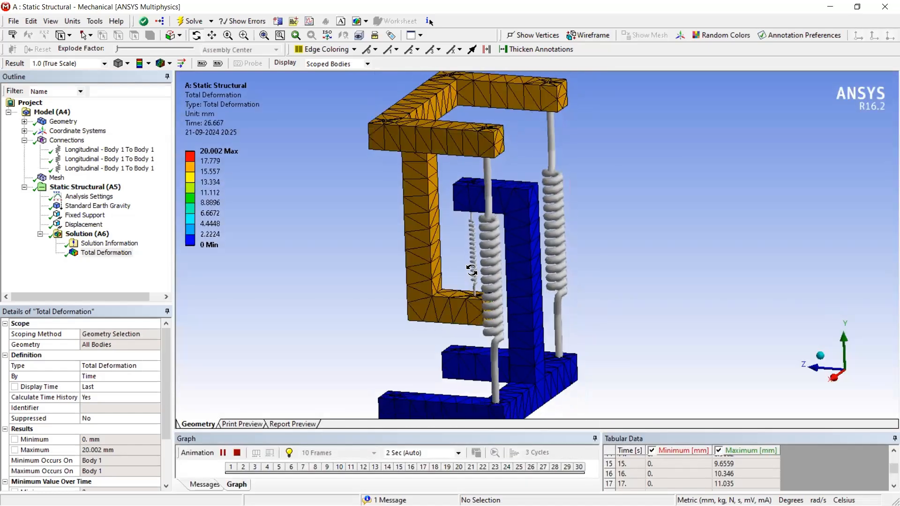
{"action": "scroll", "coordinate": [471, 270], "scroll_direction": "down", "scroll_amount": 1}
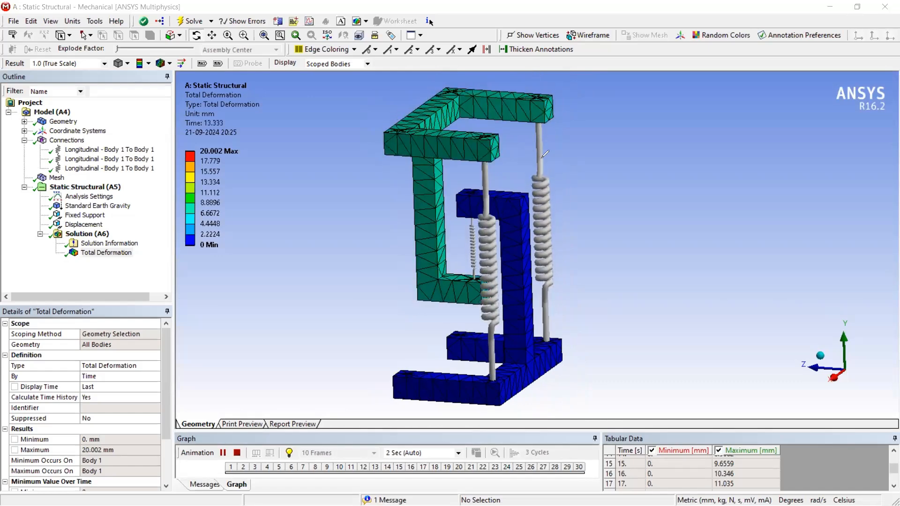
- Stop the deformation animation and inspect the upper frame and springs in the final deformed state
{"action": "left_click_drag", "start_coordinate": [529, 149], "coordinate": [571, 137]}
{"action": "left_click_drag", "start_coordinate": [479, 179], "coordinate": [504, 171]}
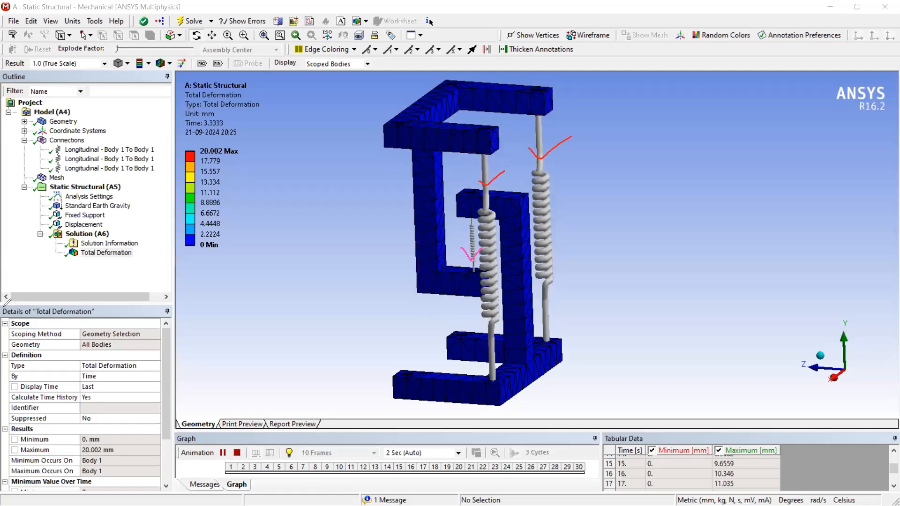
{"action": "key", "text": "Escape"}
{"action": "left_click", "coordinate": [237, 453]}
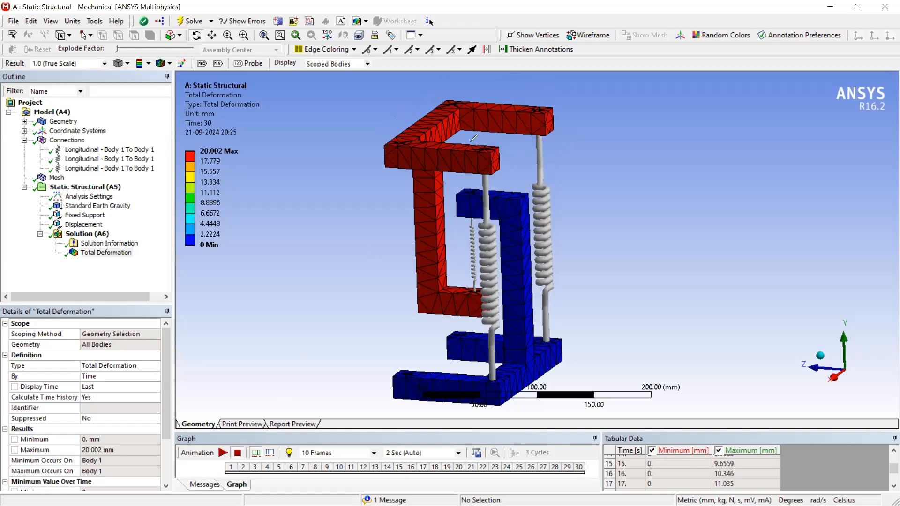
{"action": "mouse_move", "coordinate": [534, 102]}
{"action": "left_mouse_down"}
{"action": "mouse_move", "coordinate": [391, 123]}
{"action": "mouse_move", "coordinate": [431, 152]}
{"action": "left_mouse_up"}
{"action": "mouse_move", "coordinate": [490, 144]}
{"action": "left_mouse_down"}
{"action": "mouse_move", "coordinate": [534, 97]}
{"action": "mouse_move", "coordinate": [389, 127]}
{"action": "mouse_move", "coordinate": [520, 111]}
{"action": "mouse_move", "coordinate": [485, 138]}
{"action": "left_mouse_up"}
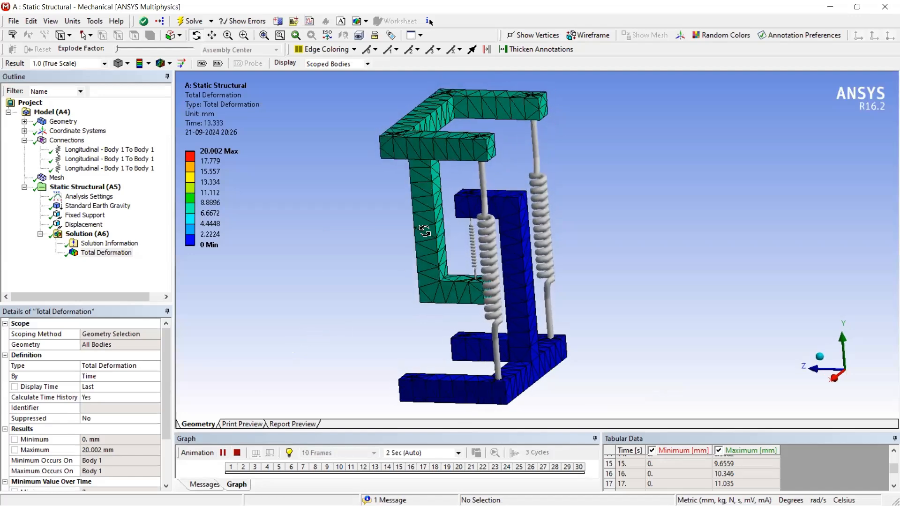
- Examine the small middle spring and the two larger springs up close while the total deformation animation plays
{"action": "left_click_drag", "start_coordinate": [342, 333], "coordinate": [465, 233]}
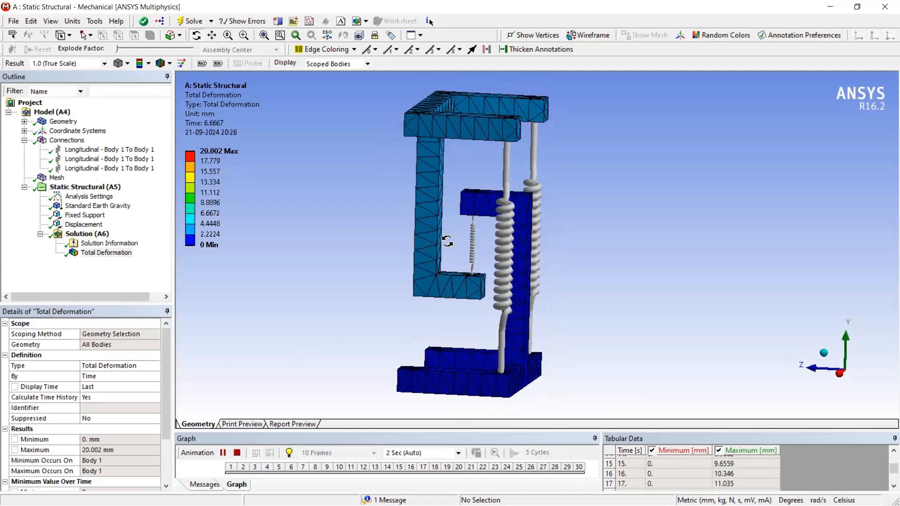
{"action": "scroll", "coordinate": [447, 241], "scroll_direction": "up", "scroll_amount": 10}
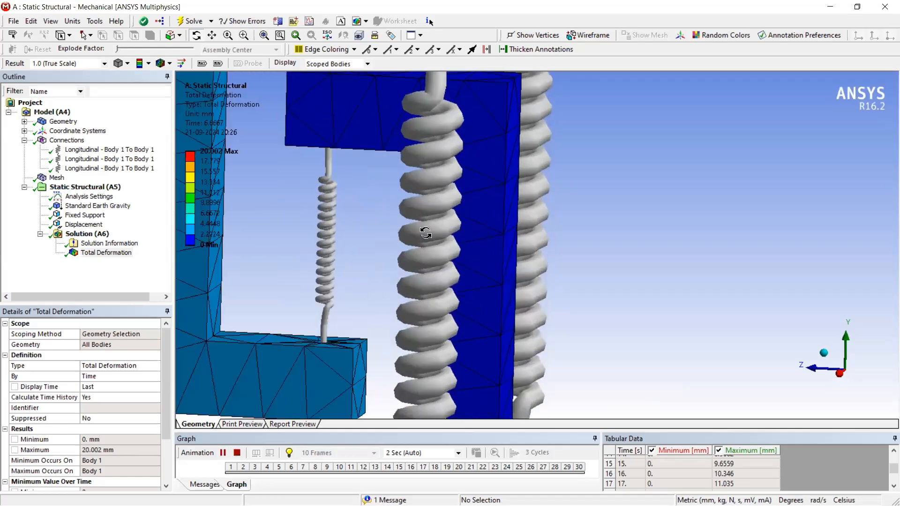
{"action": "scroll", "coordinate": [425, 232], "scroll_direction": "down", "scroll_amount": 3}
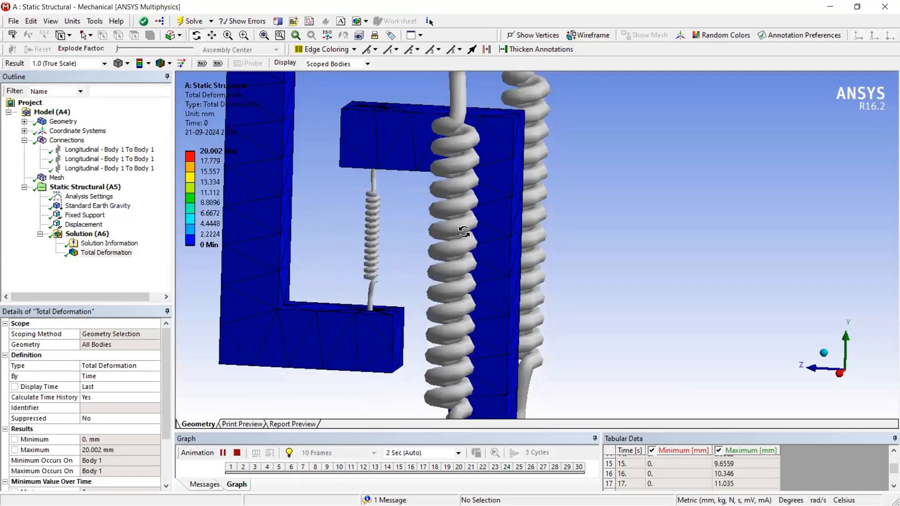
{"action": "middle_click_drag", "start_coordinate": [456, 223], "coordinate": [492, 238], "text": "ctrl"}
{"action": "scroll", "coordinate": [490, 233], "scroll_direction": "up", "scroll_amount": 3}
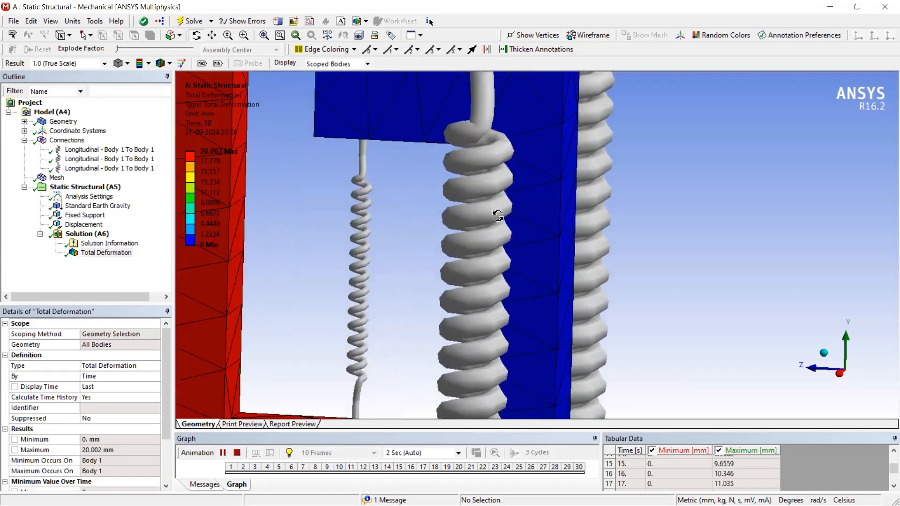
{"action": "middle_click_drag", "start_coordinate": [349, 230], "coordinate": [466, 177], "text": "ctrl"}
{"action": "scroll", "coordinate": [477, 154], "scroll_direction": "up", "scroll_amount": 3}
{"action": "middle_click_drag", "start_coordinate": [465, 135], "coordinate": [486, 173], "text": "ctrl"}
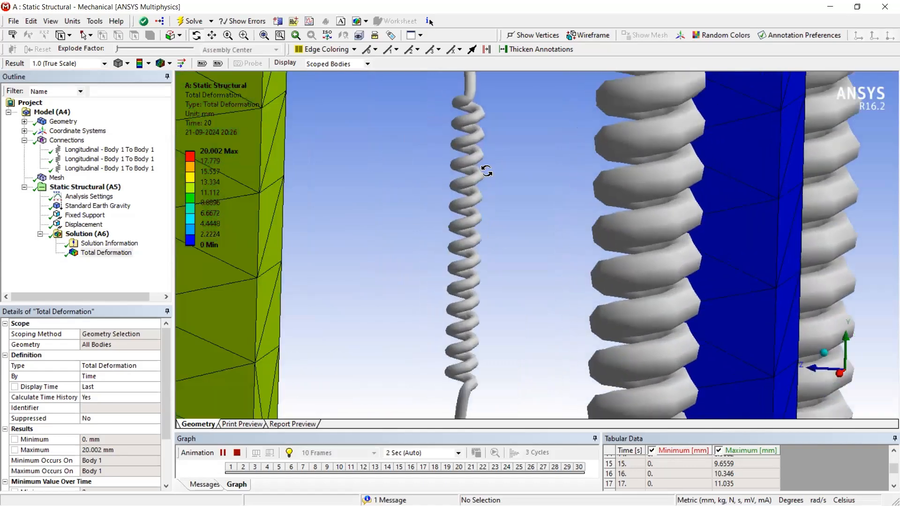
{"action": "scroll", "coordinate": [484, 183], "scroll_direction": "down", "scroll_amount": 3}
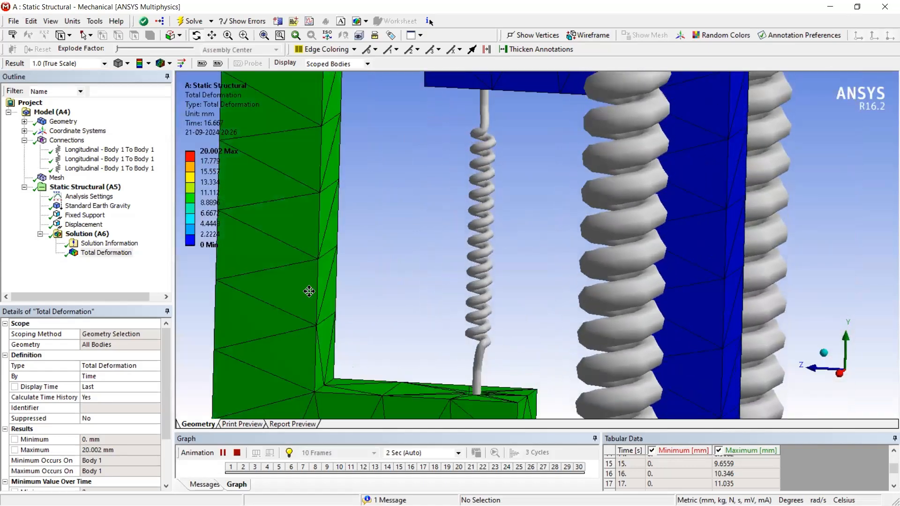
{"action": "left_click", "coordinate": [384, 278]}
{"action": "middle_click_drag", "start_coordinate": [385, 279], "coordinate": [418, 286]}
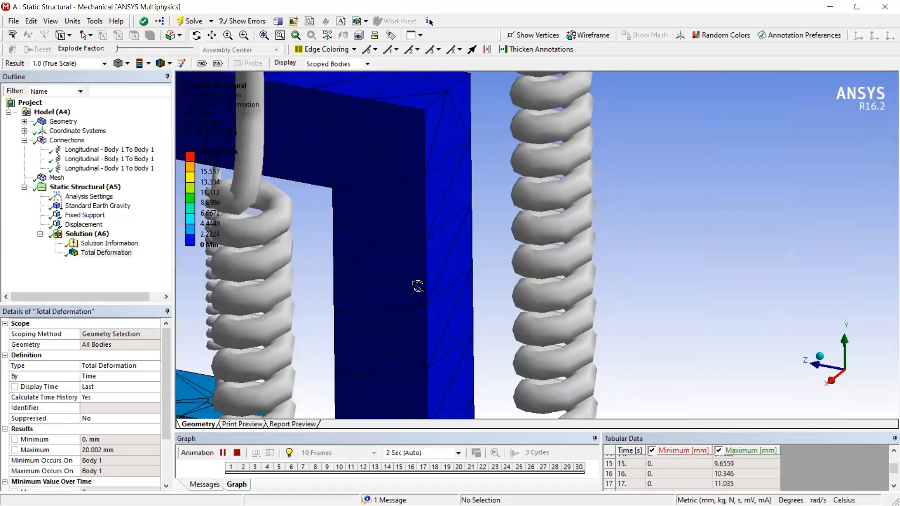
{"action": "scroll", "coordinate": [418, 286], "scroll_direction": "down", "scroll_amount": 6}
{"action": "scroll", "coordinate": [467, 276], "scroll_direction": "down", "scroll_amount": 3}
{"action": "middle_click_drag", "start_coordinate": [462, 254], "coordinate": [462, 255]}
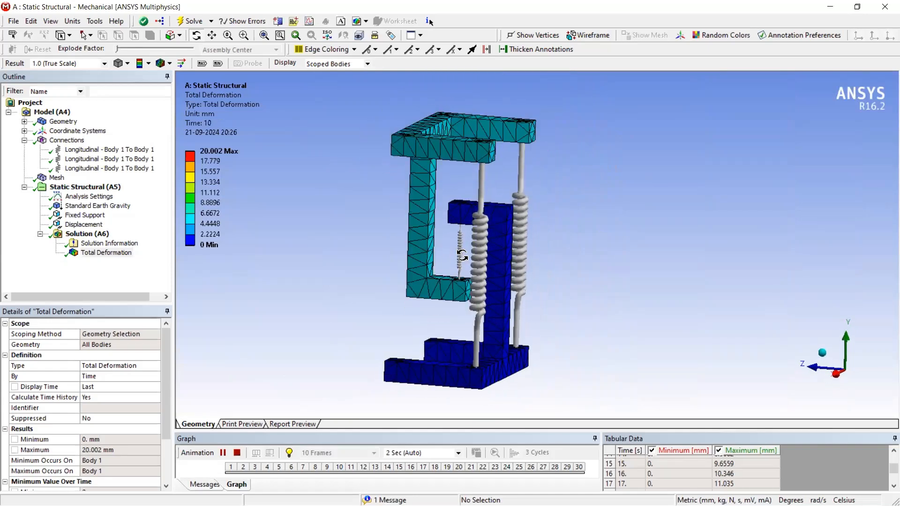